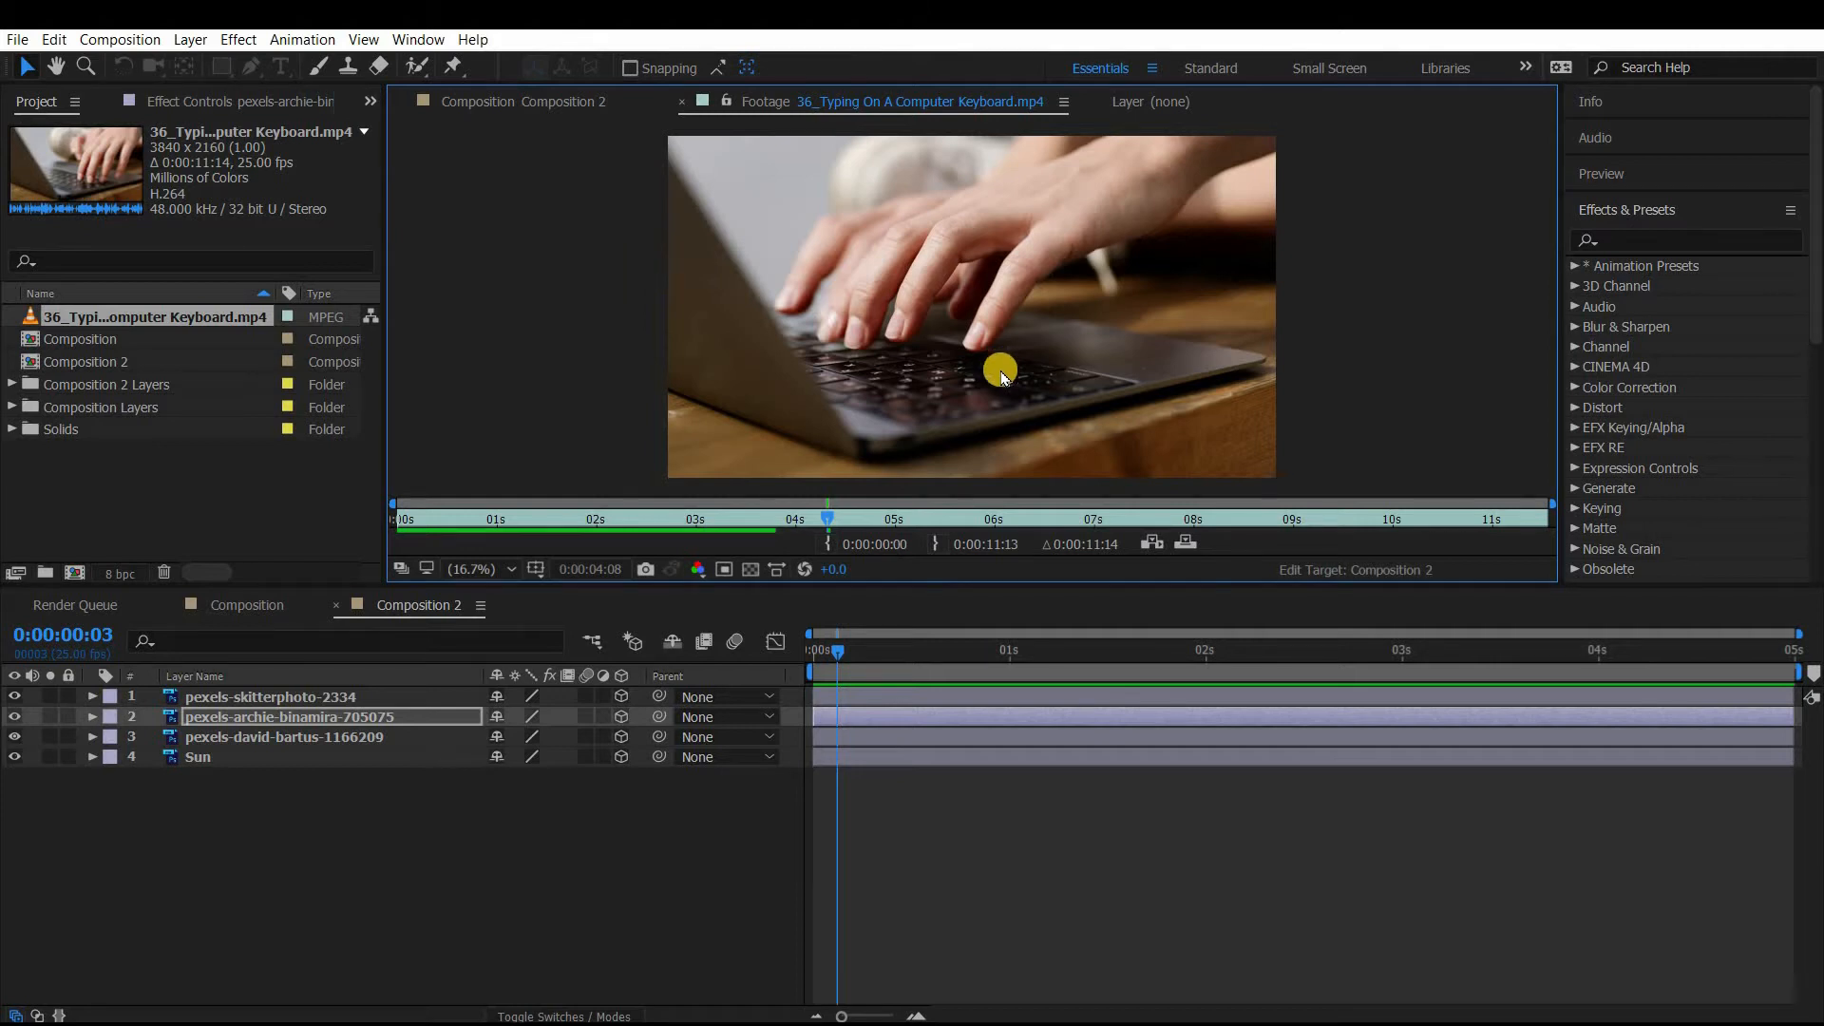
- Add a two-node camera layer named Camera 1 with the 50mm preset to Composition 2
click(825, 698)
key(space)
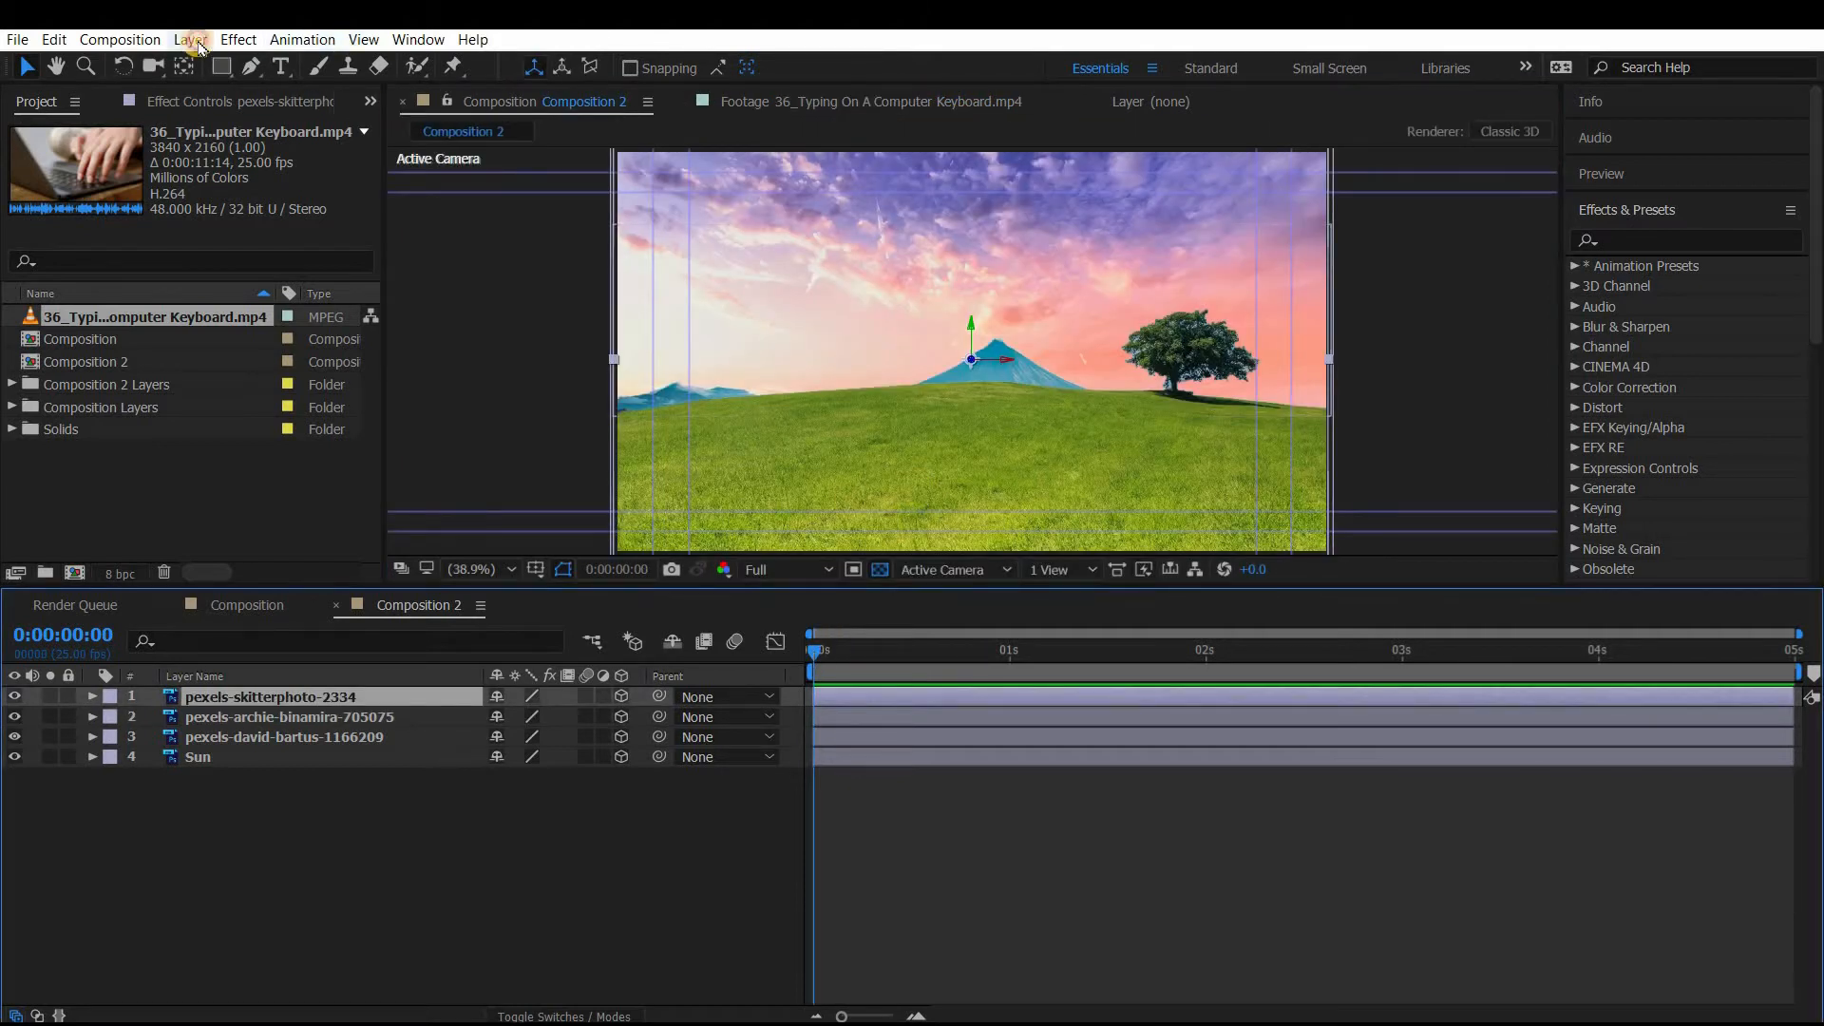
click(197, 43)
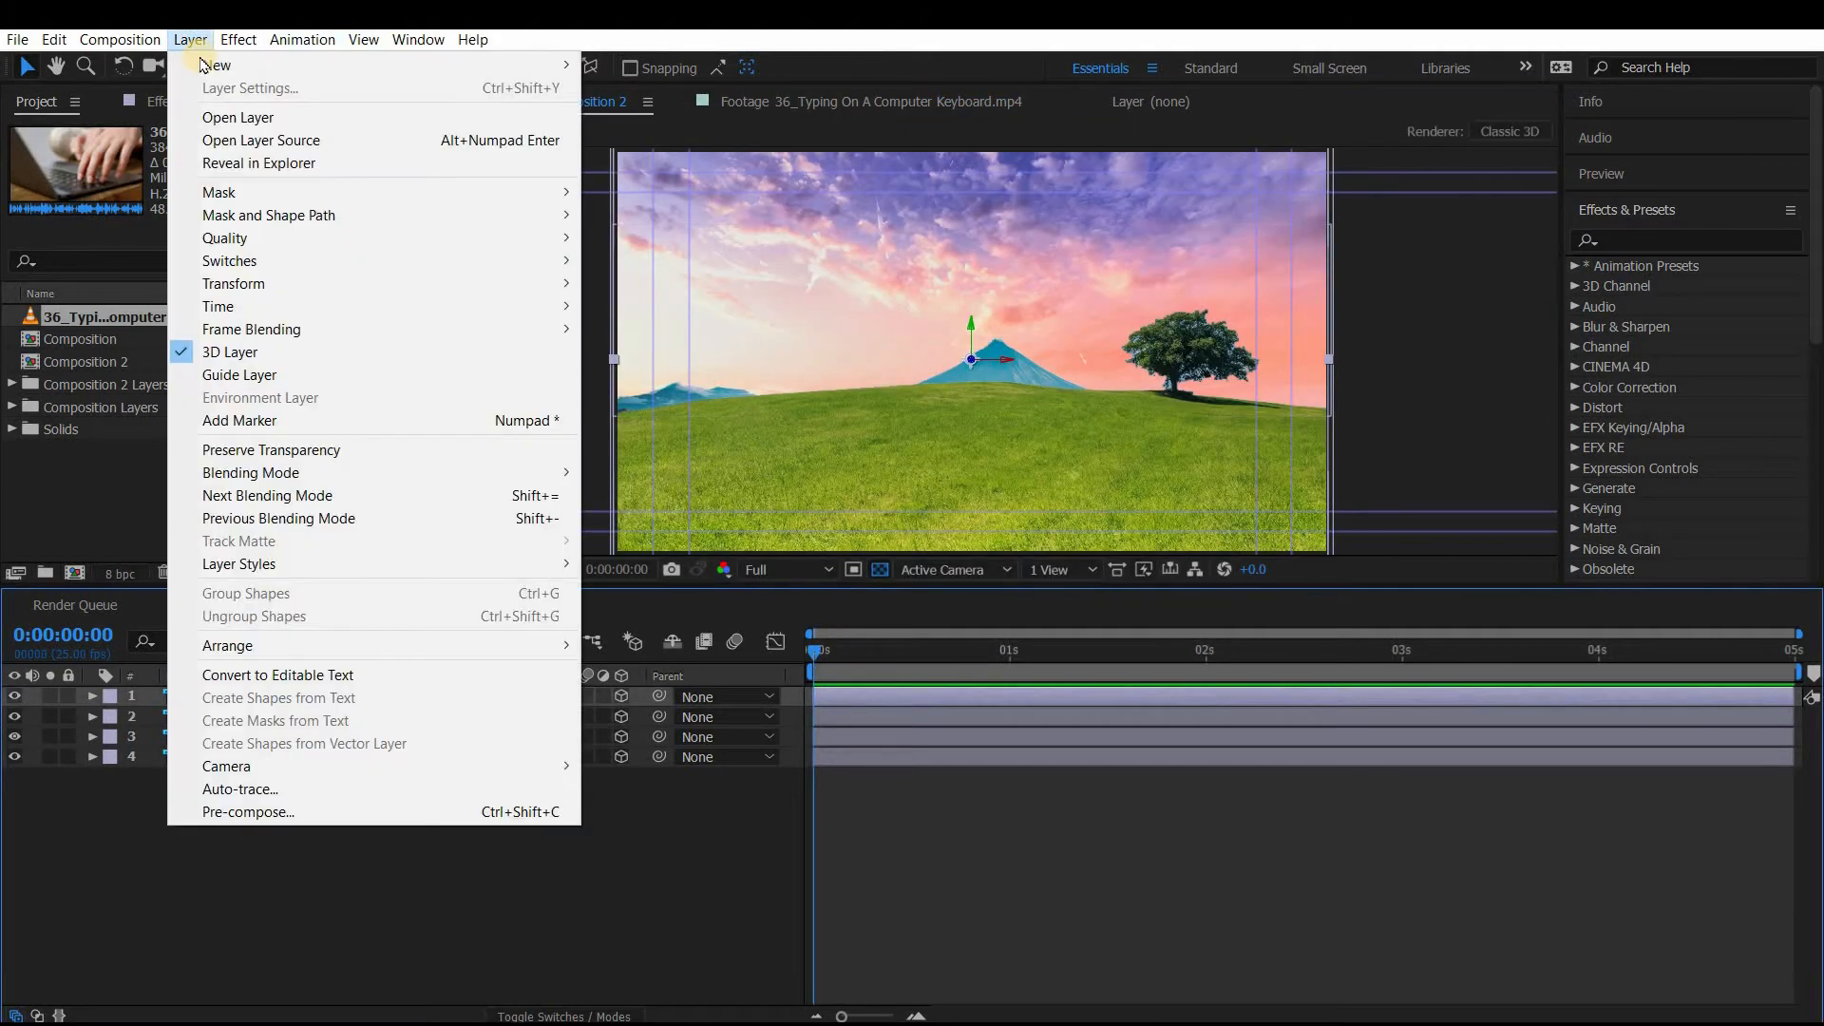
mouse_move(356, 65)
click(730, 133)
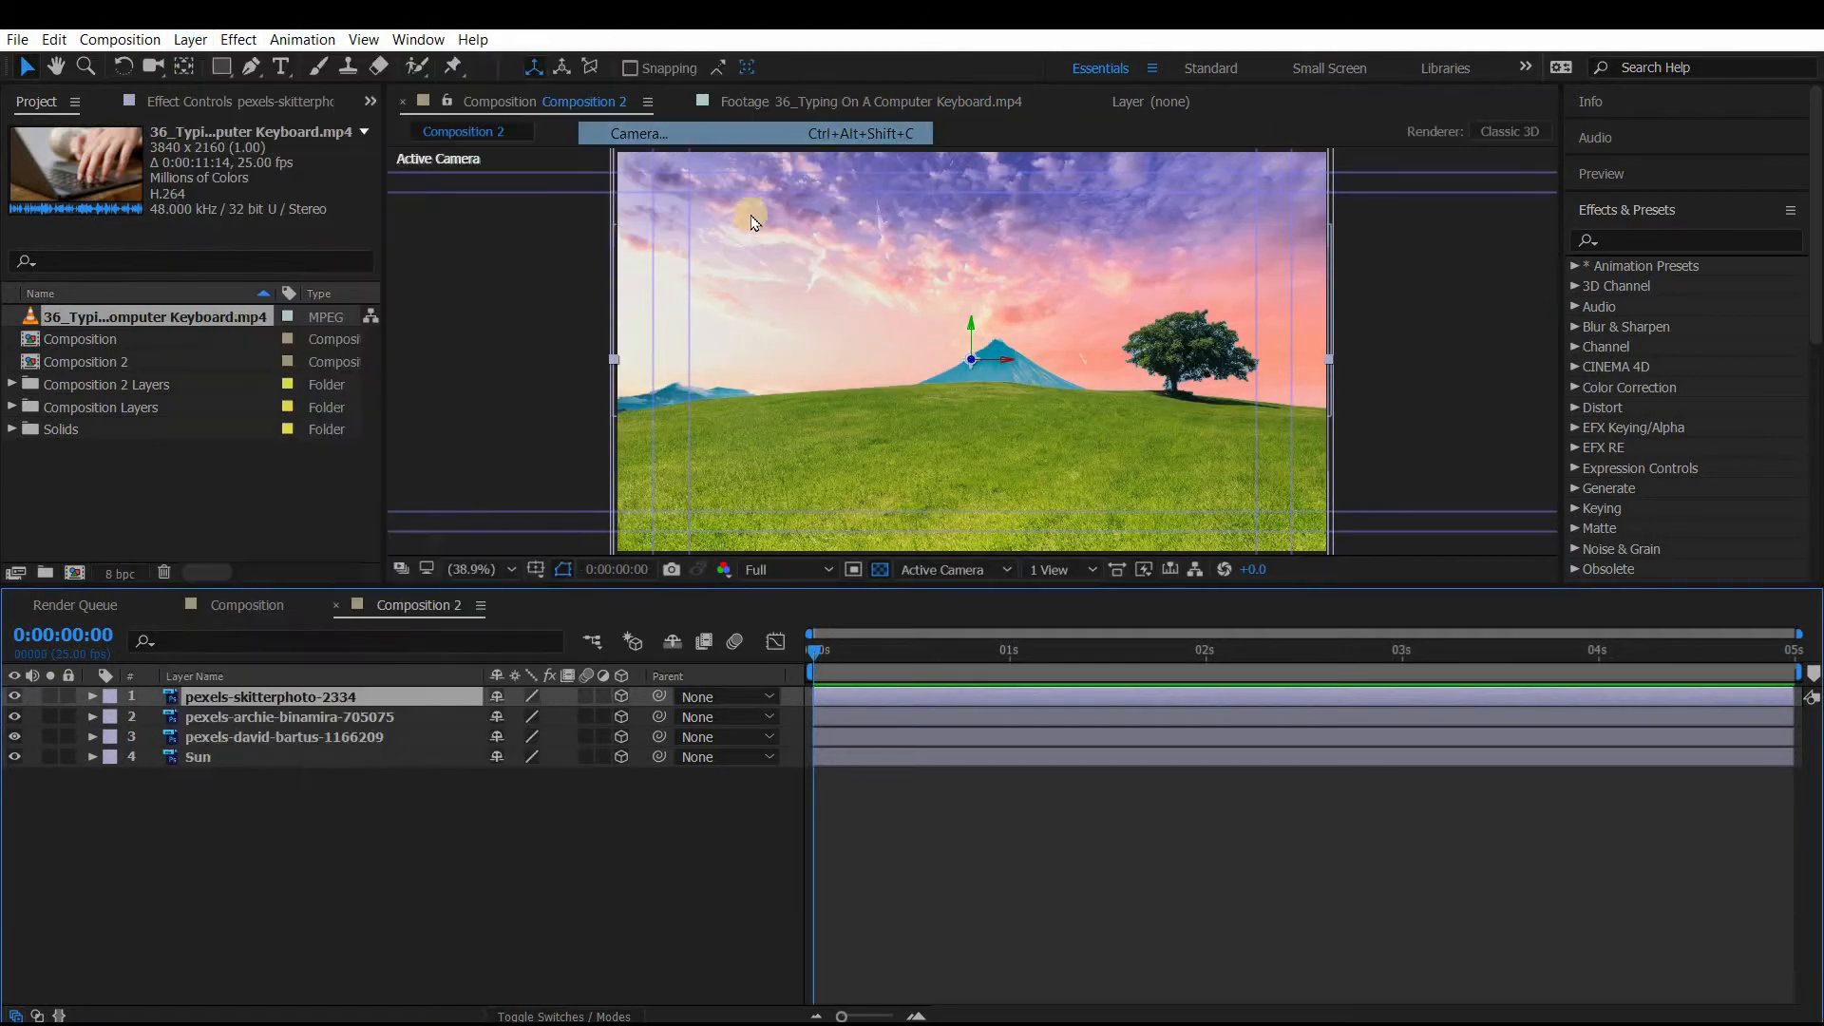
click(596, 143)
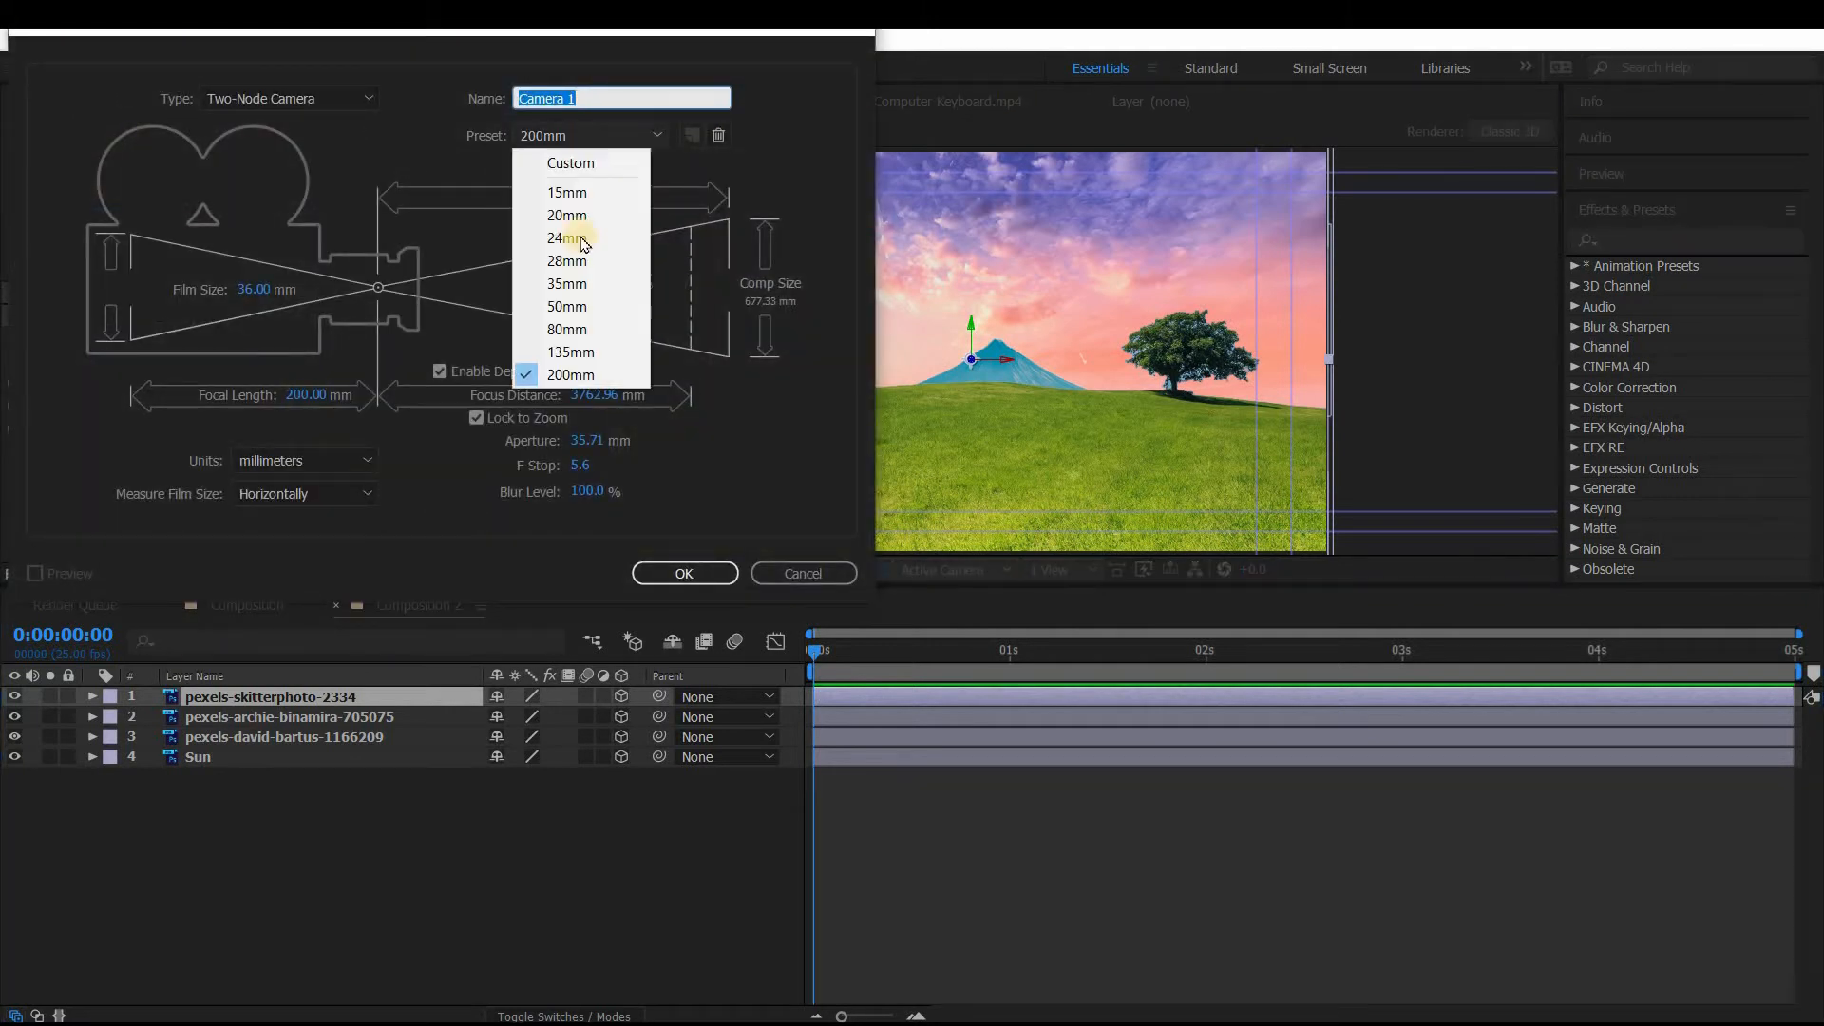
click(567, 306)
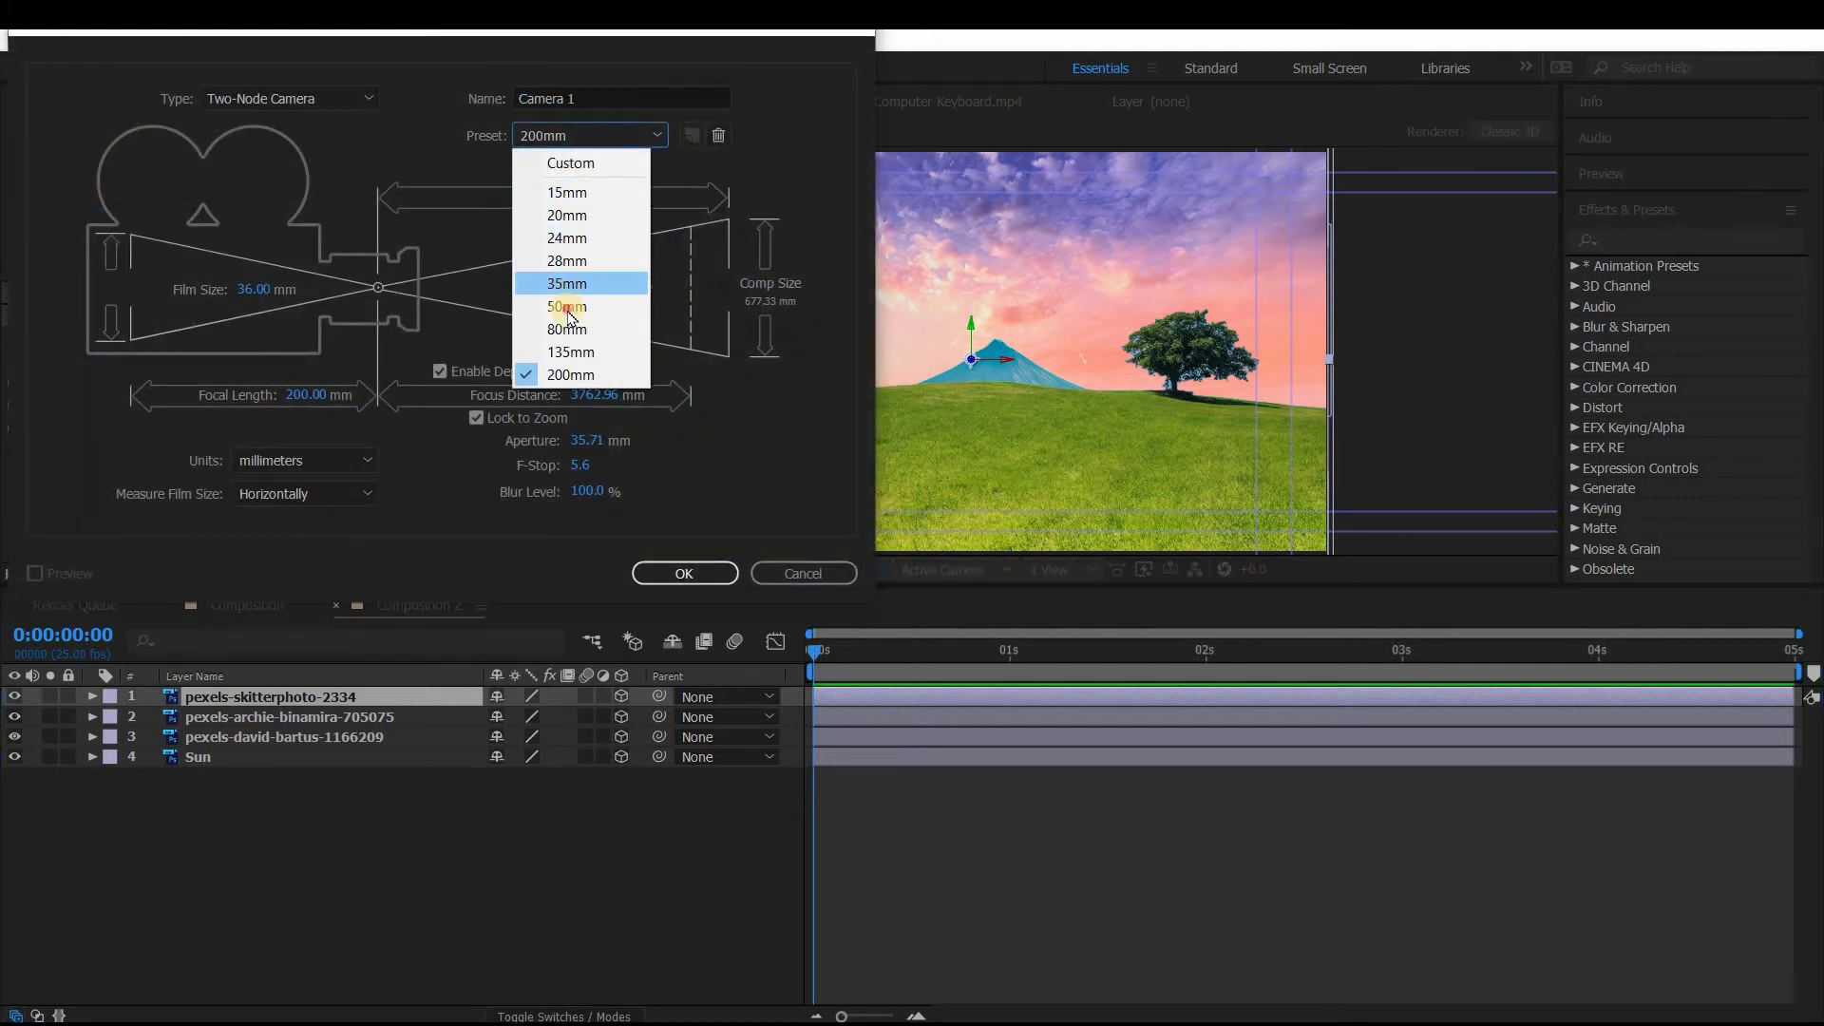
click(629, 665)
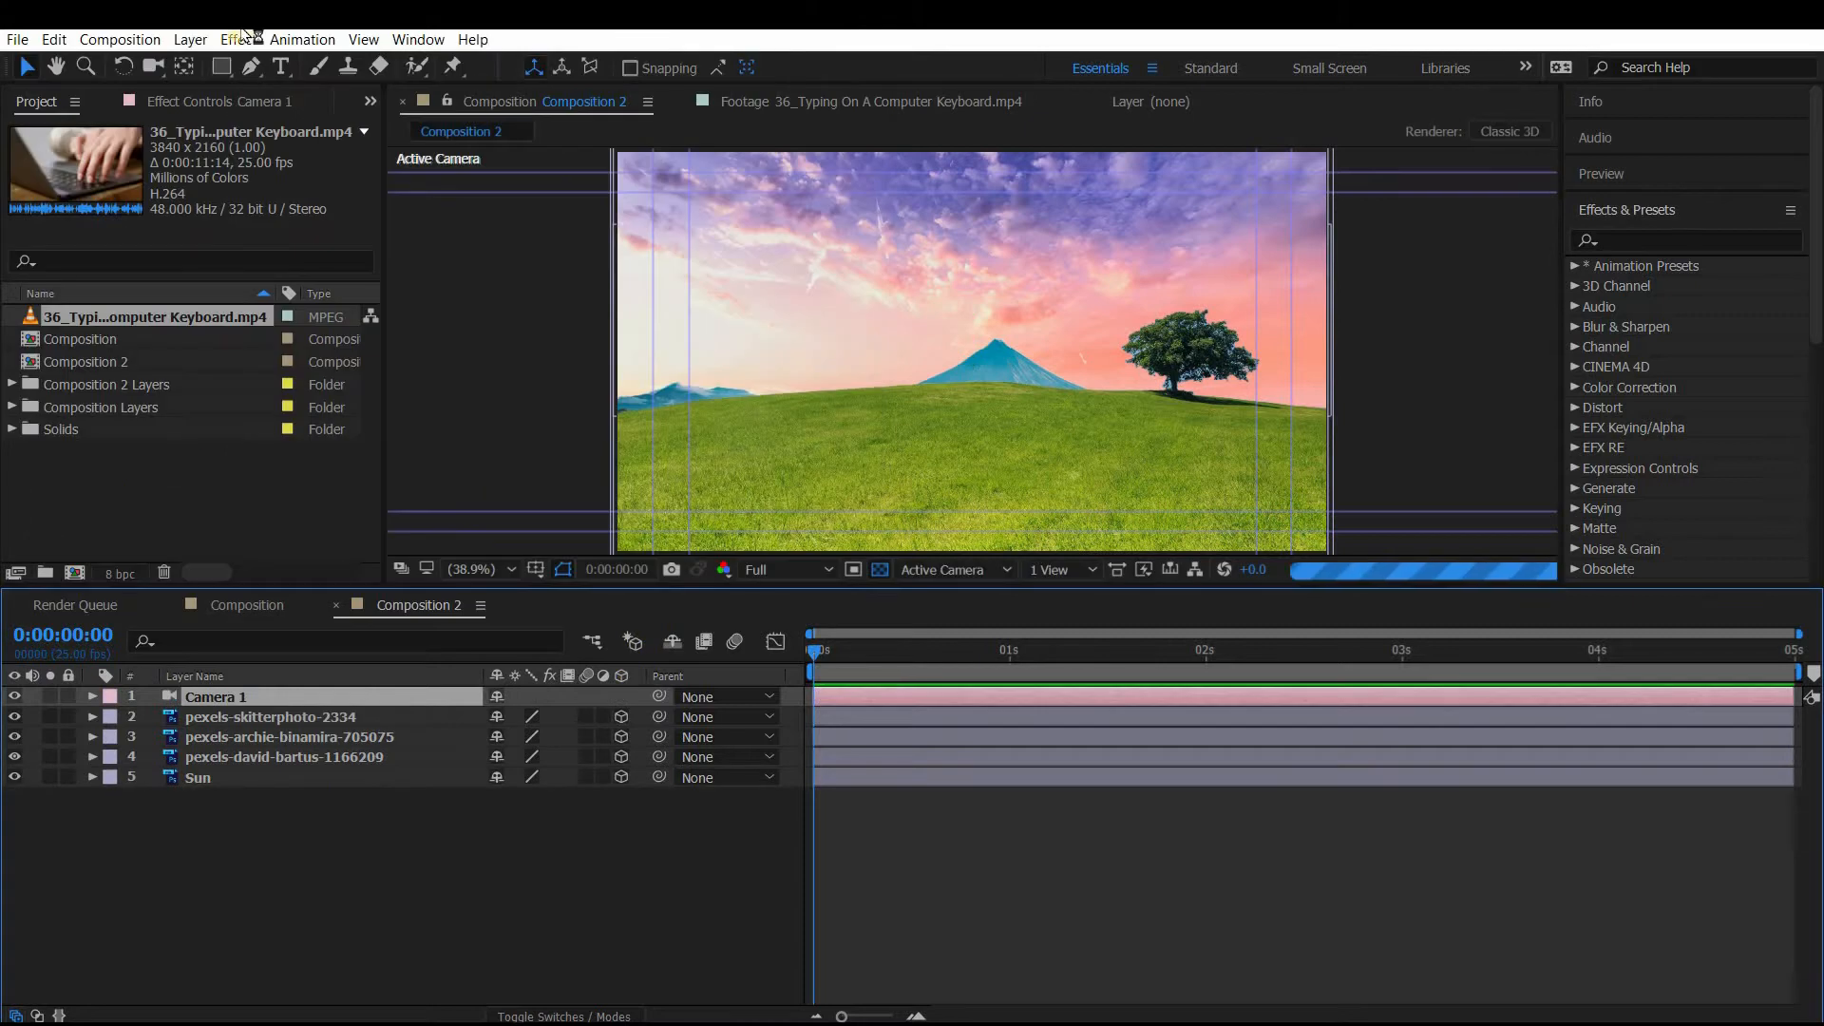
- Add a null object to Composition 2 and make it the parent of the Camera 1 layer
click(190, 39)
mouse_move(353, 62)
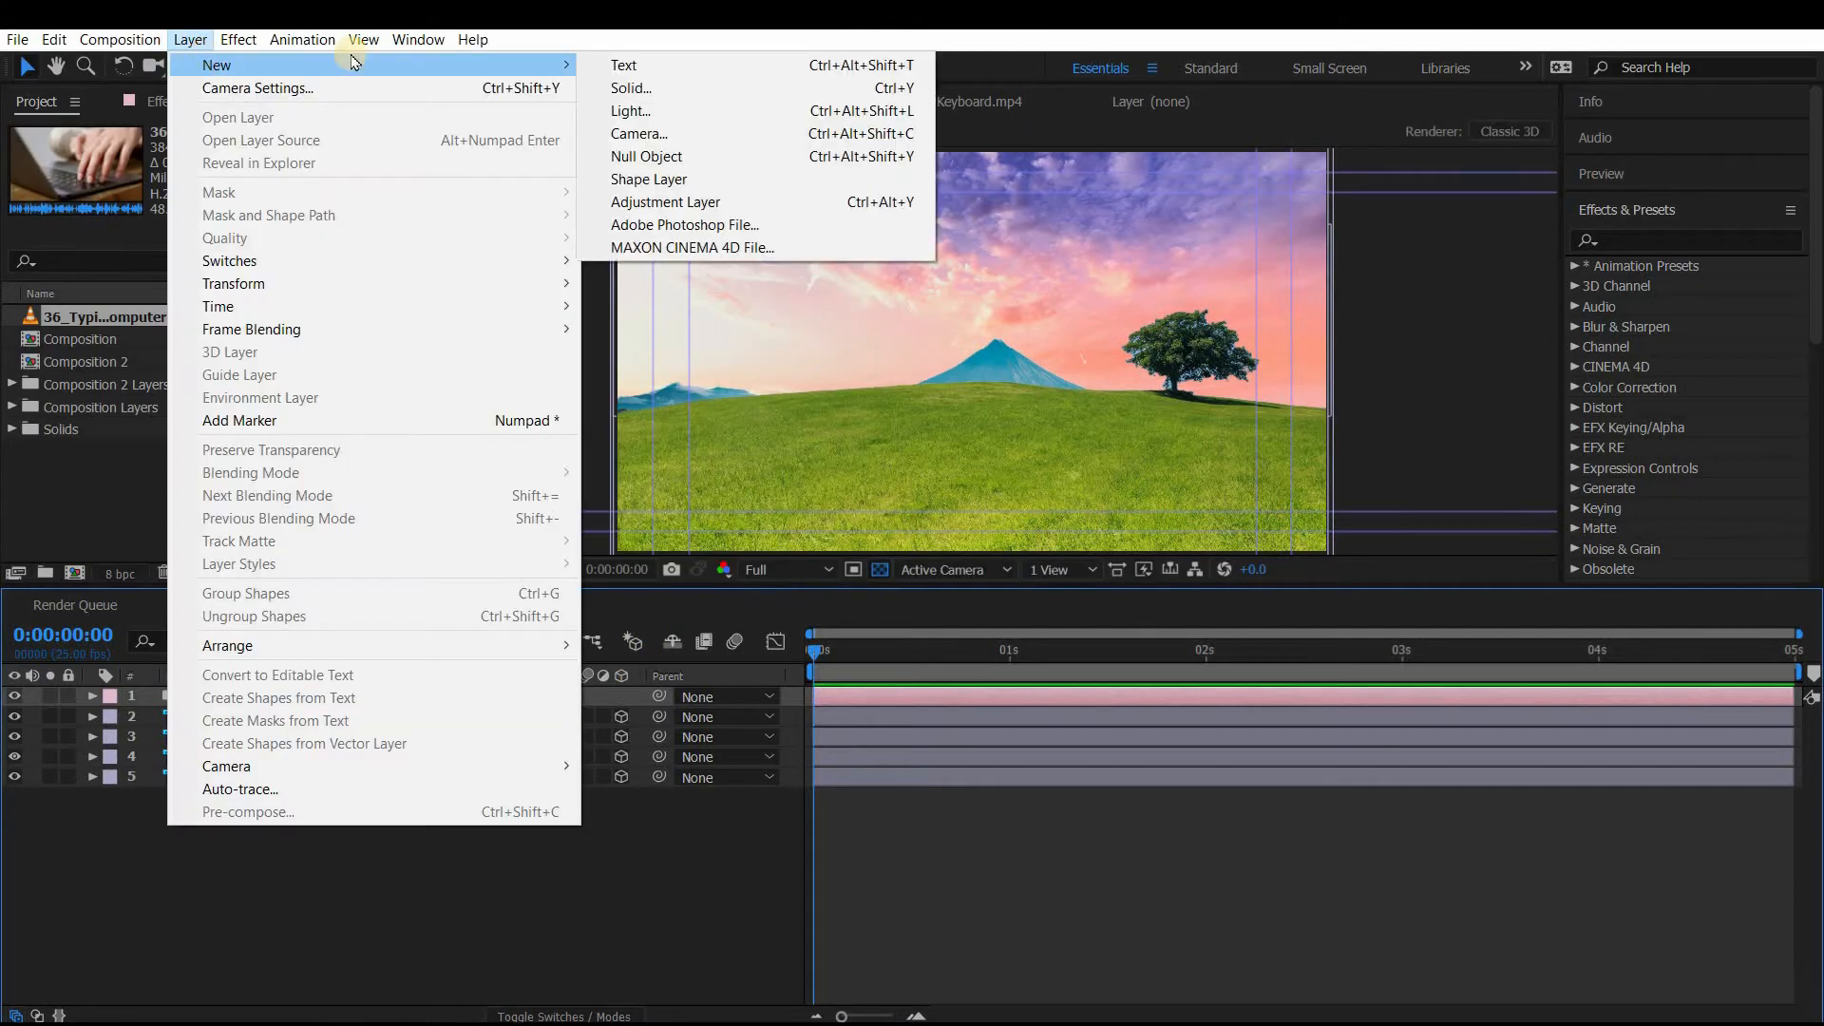
click(652, 156)
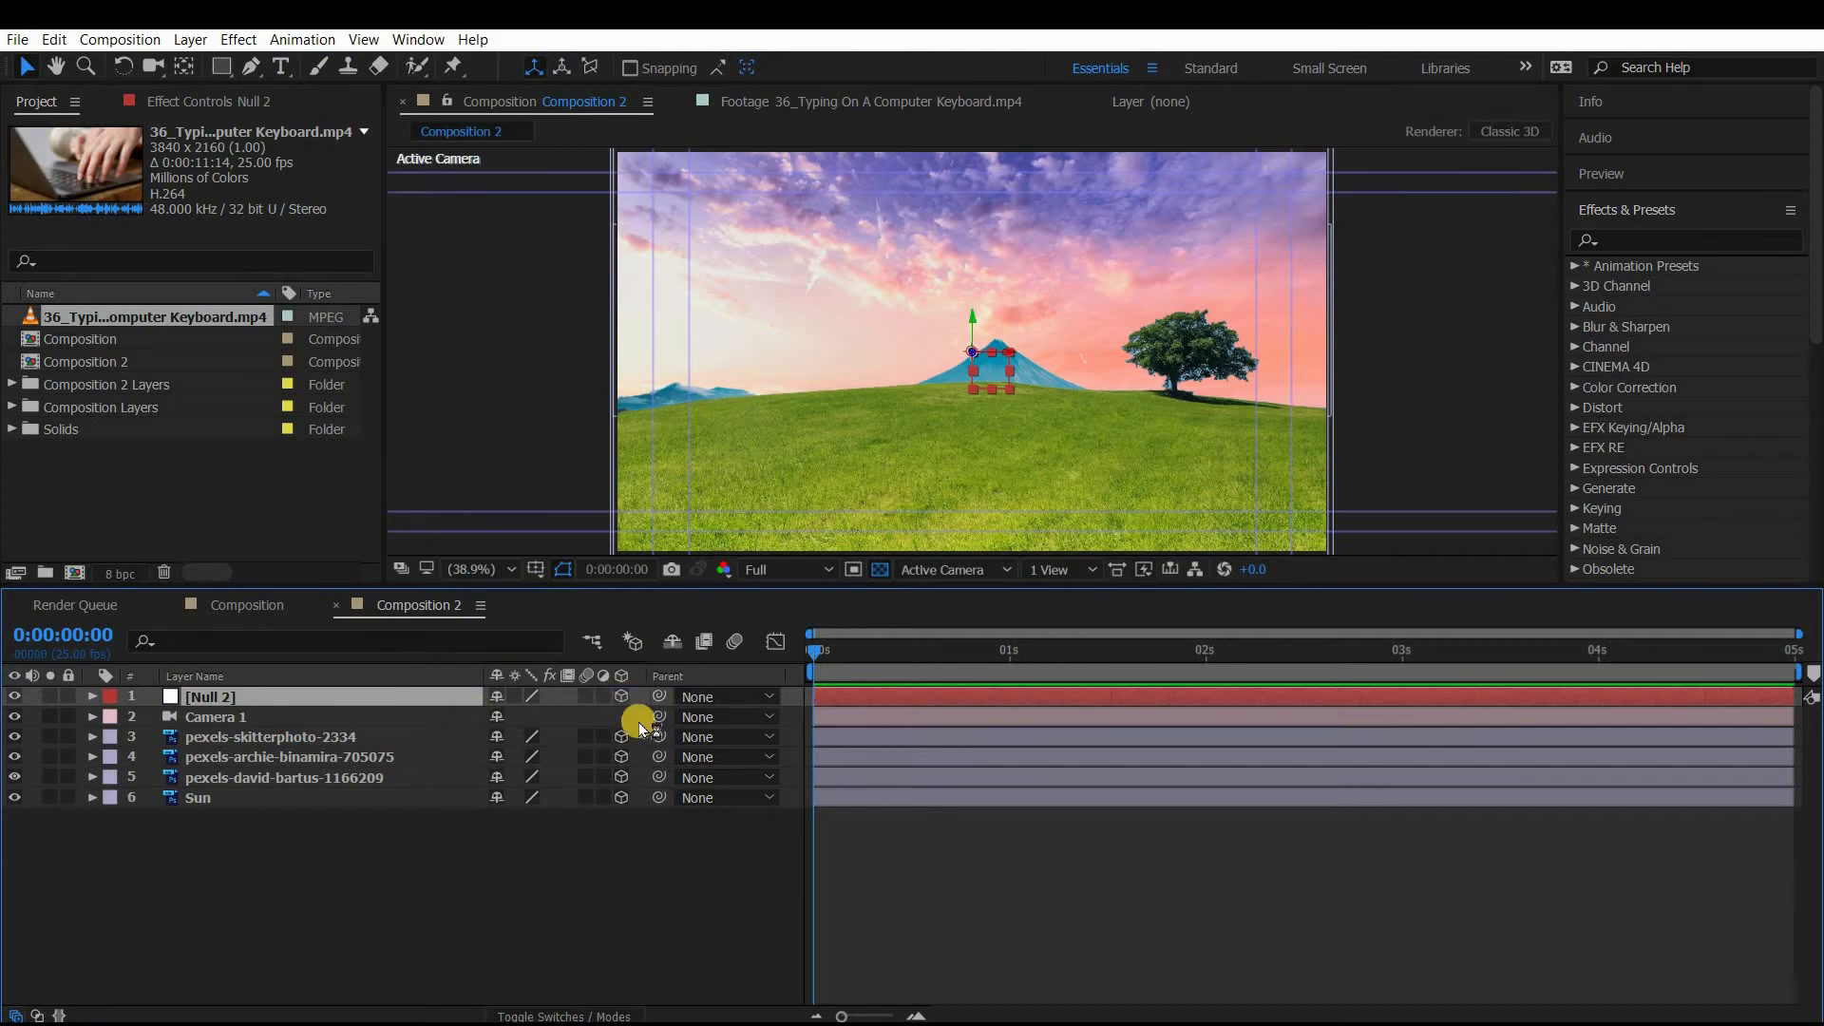
drag(632, 719, 365, 697)
- Add 36_Typing On A Computer Keyboard.mp4 as the uppermost layer of Composition 2 and scale it to 52%
drag(26, 328, 232, 700)
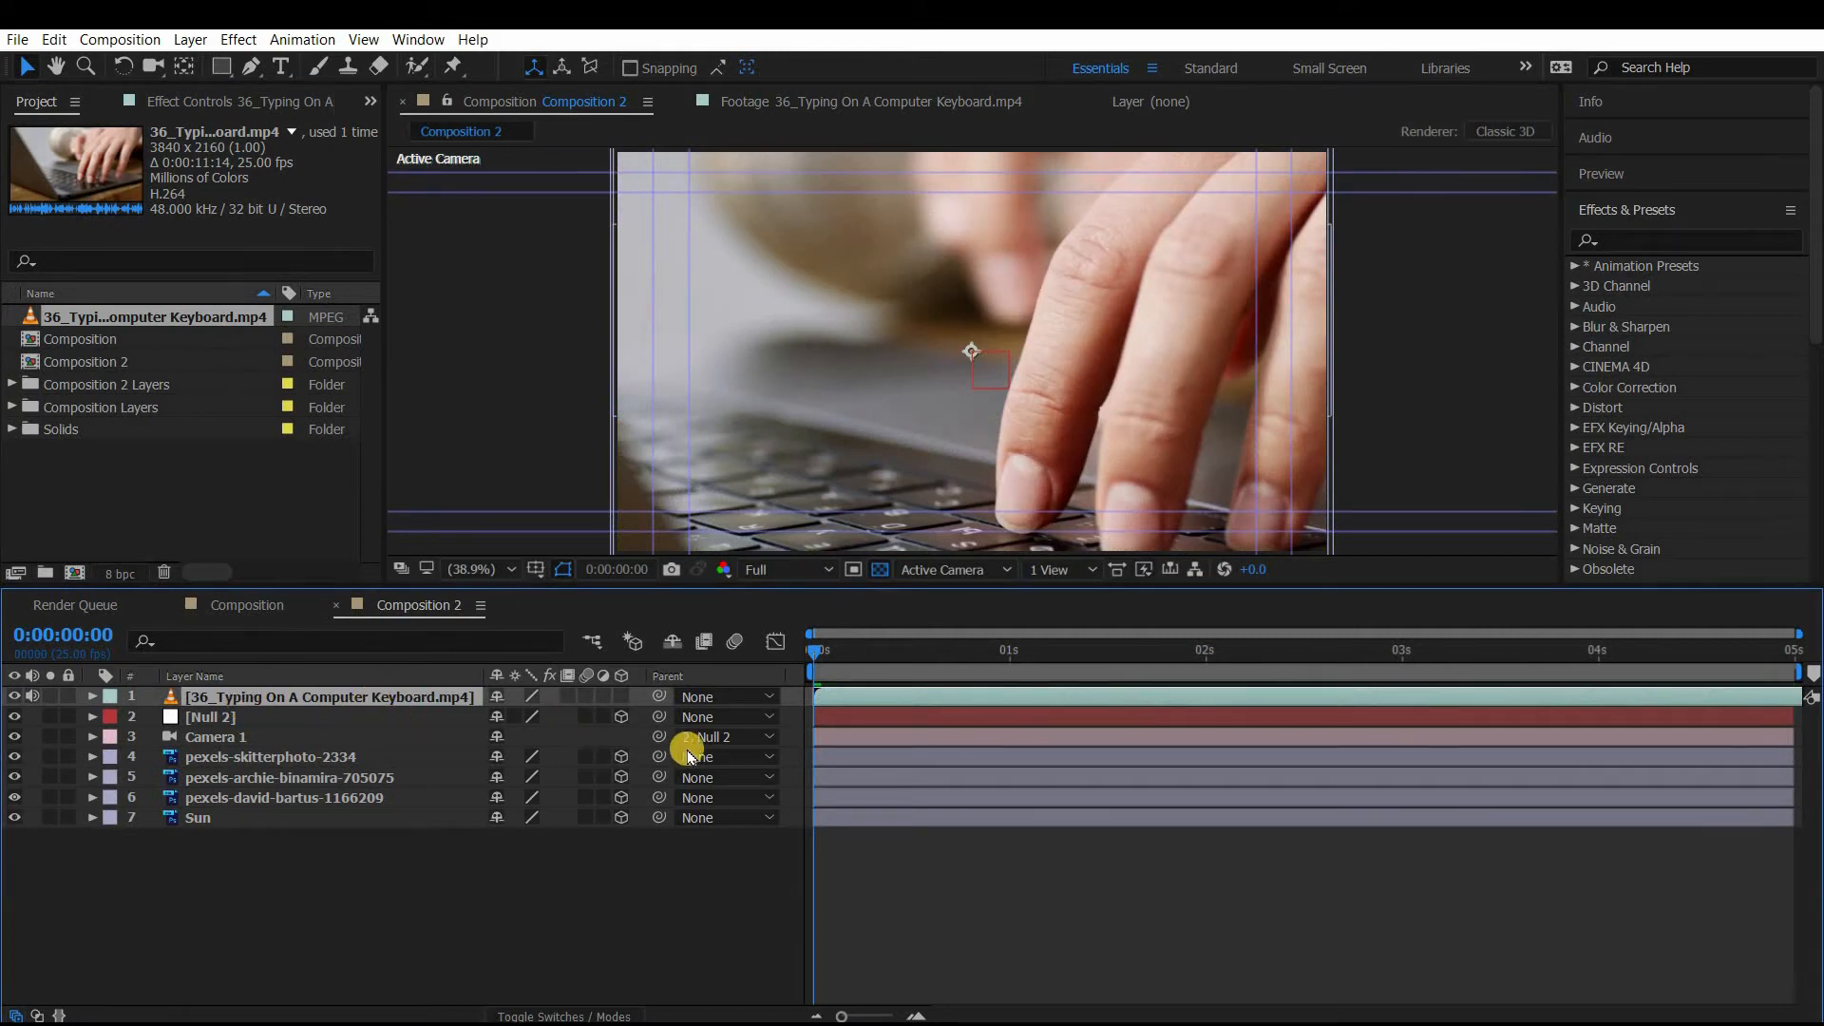
key(s)
drag(539, 717, 494, 712)
- Open the keyboard footage in the layer viewer and start a Track Motion tracker on it
double_click(259, 699)
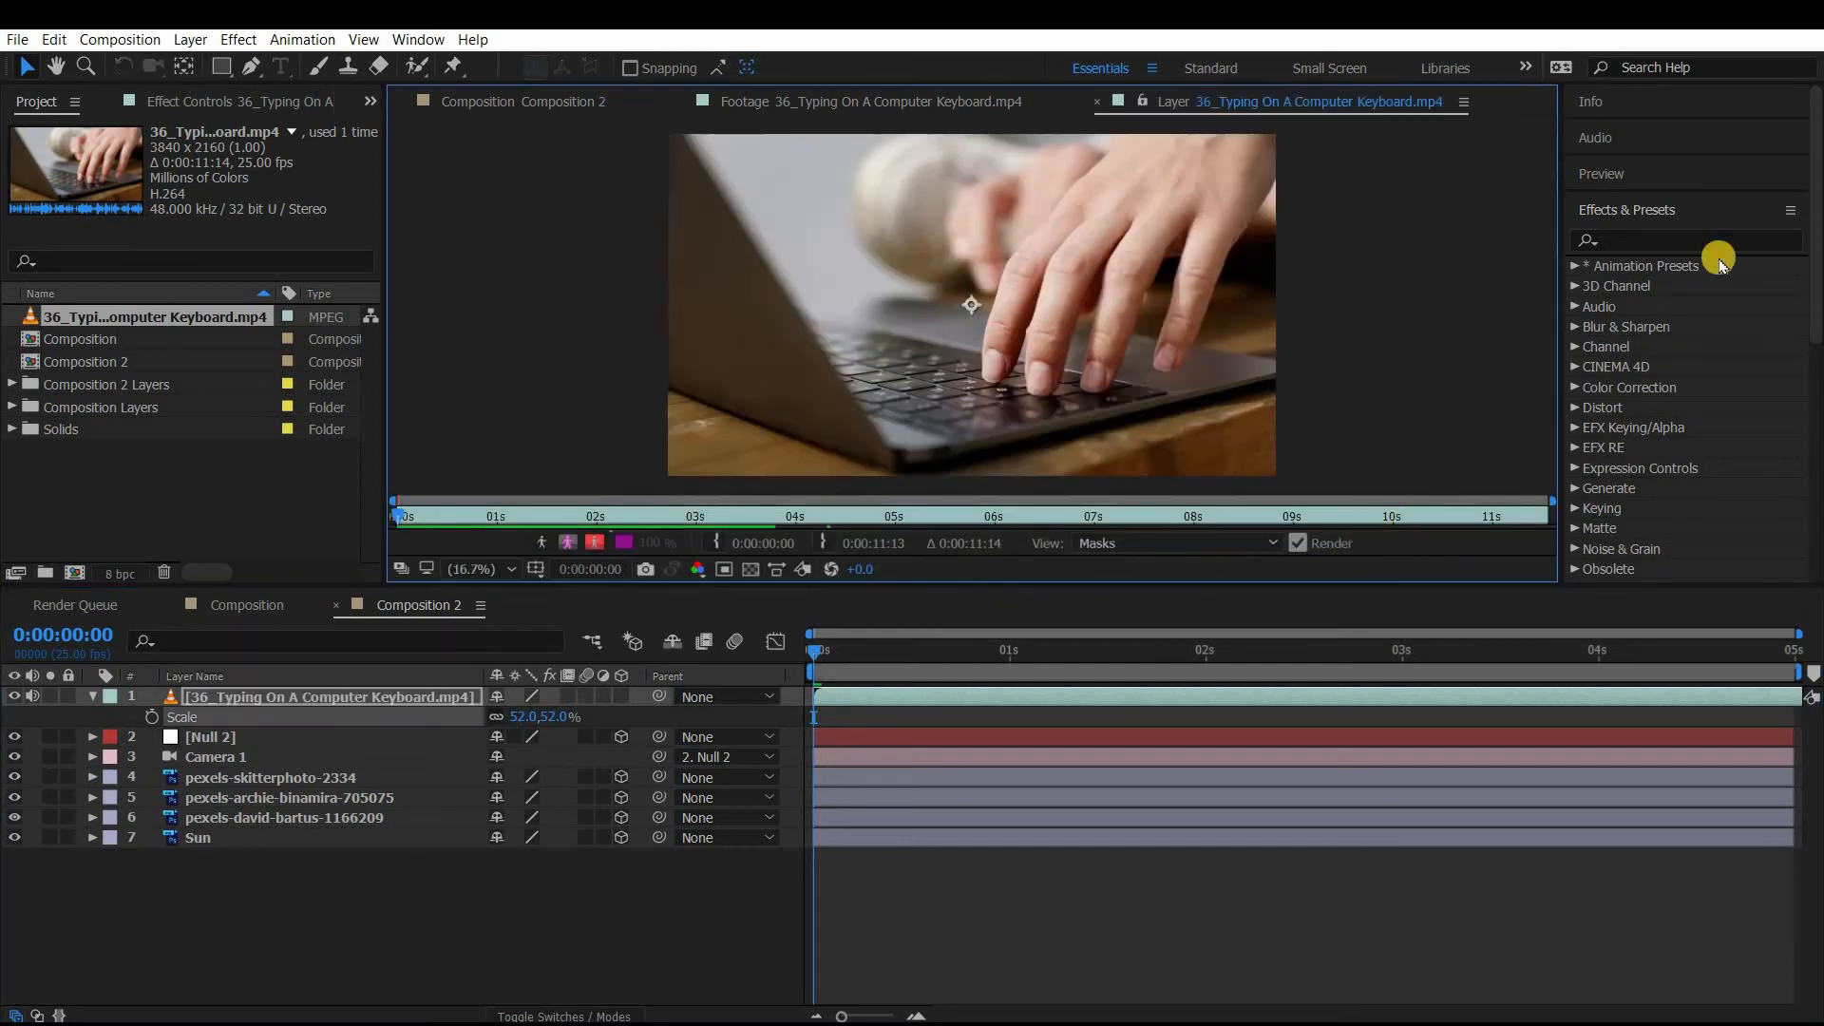
click(1655, 211)
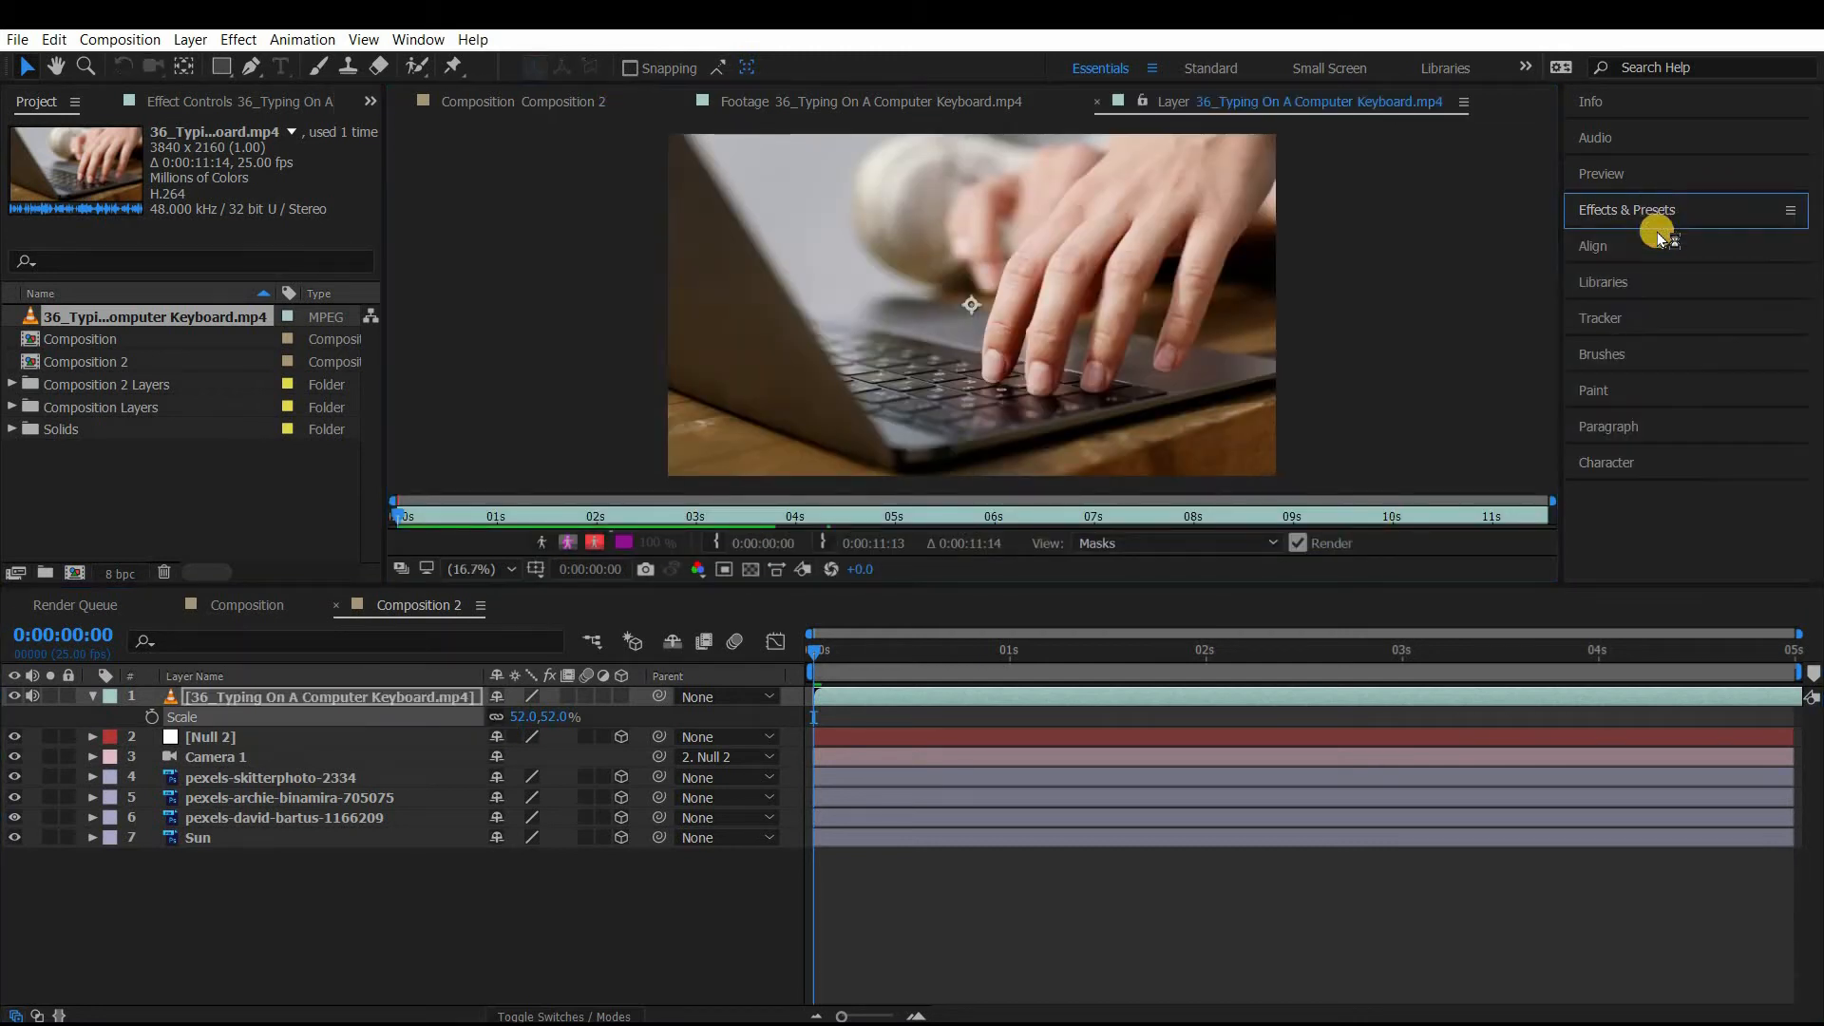
click(1643, 320)
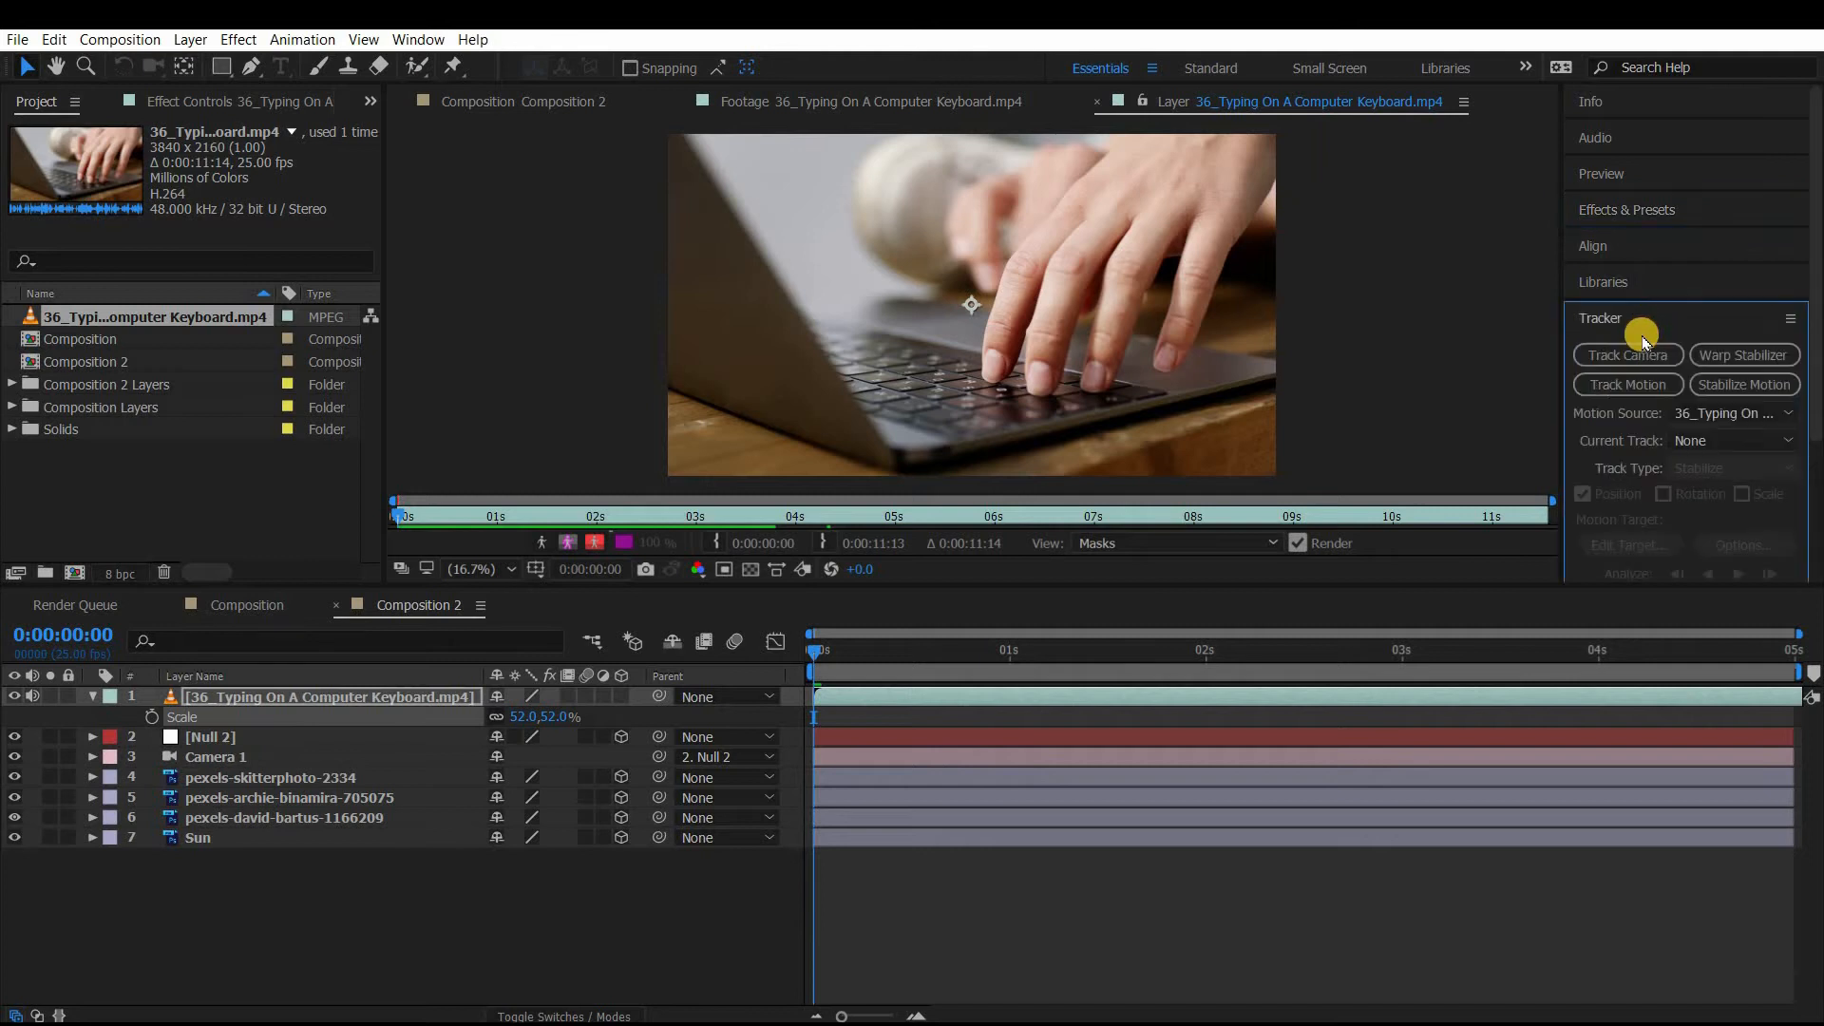
click(1649, 393)
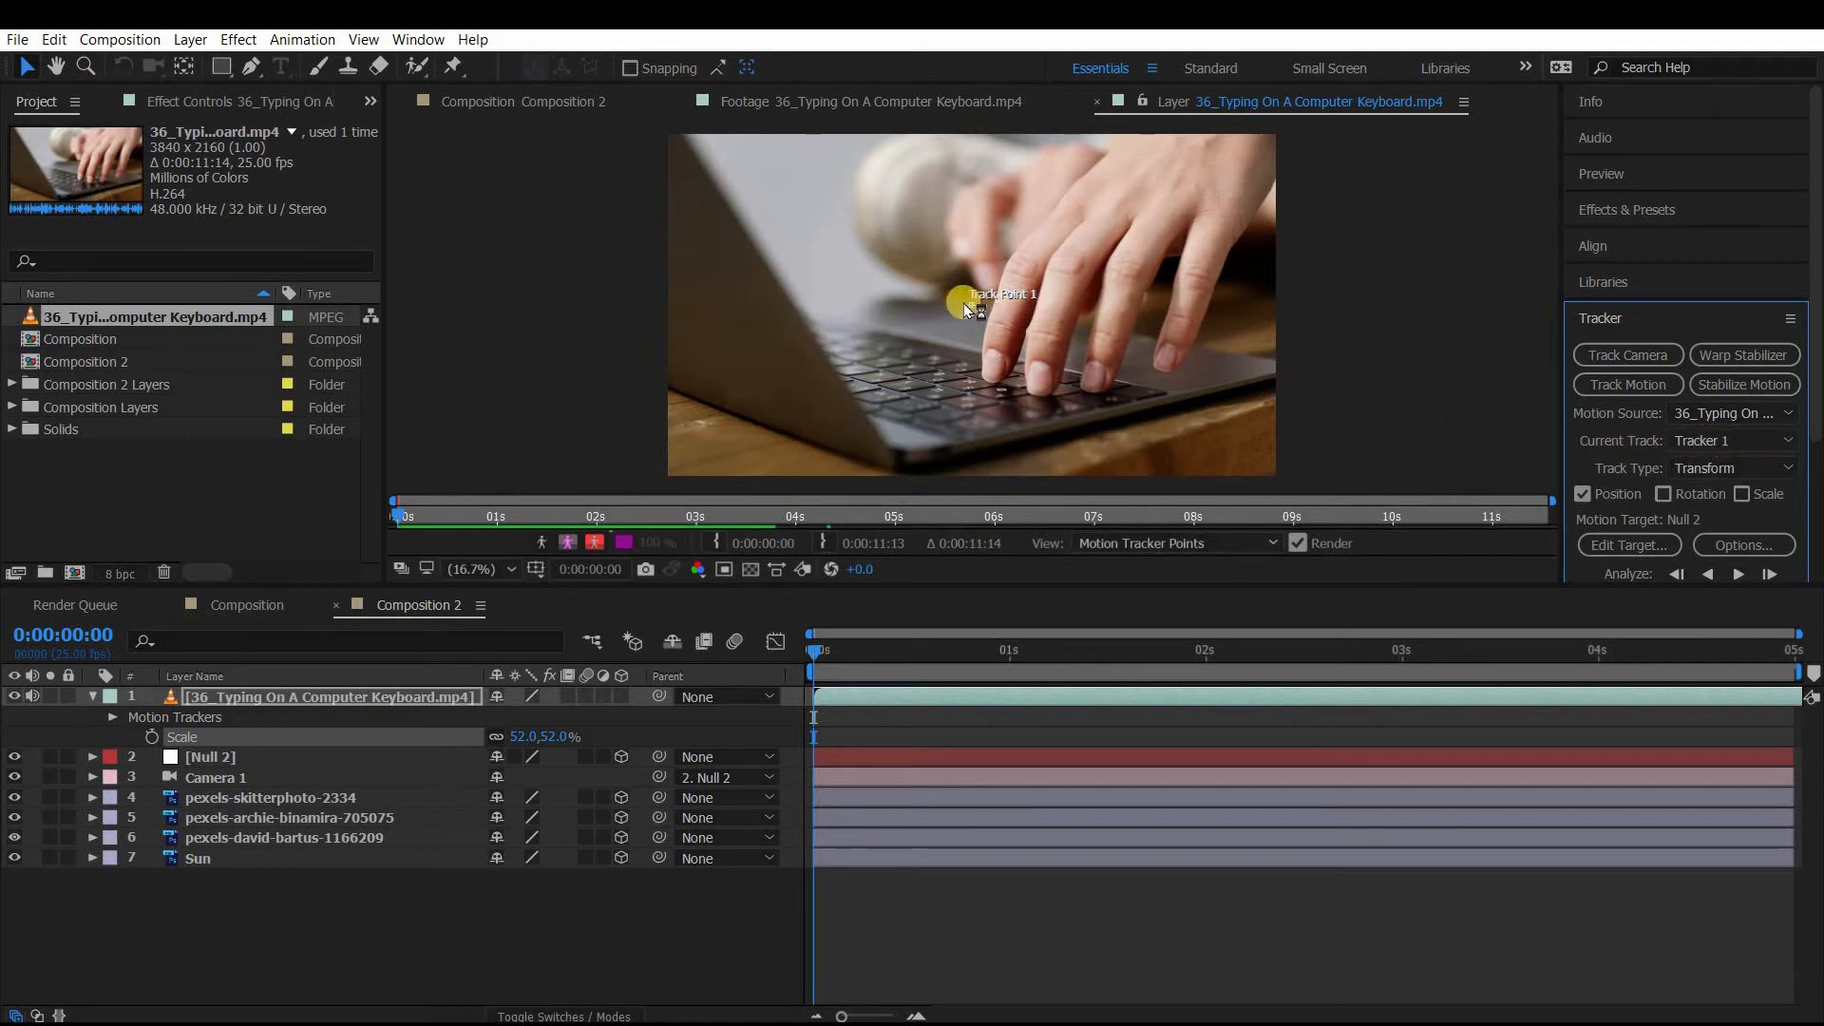
drag(964, 304, 988, 301)
click(1613, 397)
- Place Track Point 1 on the bright mark on the wooden table beside the laptop and resize its feature and search regions around it
key(z)
click(977, 304)
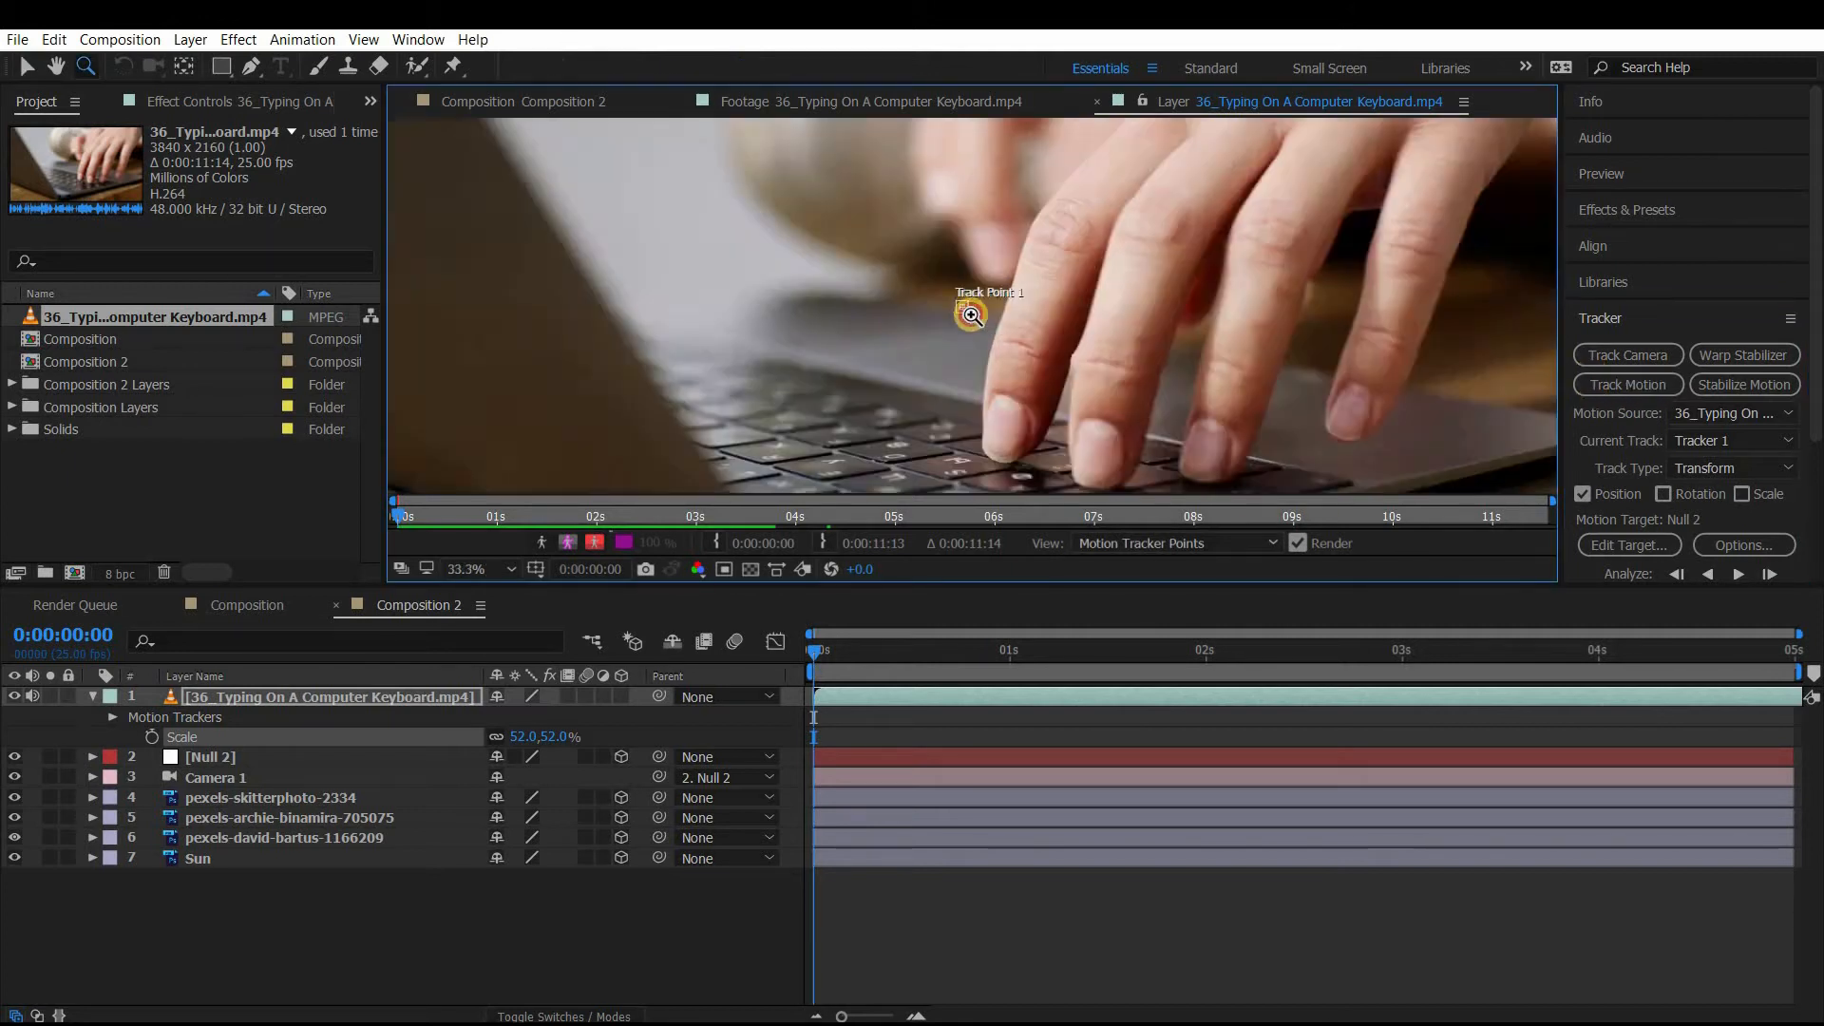
click(970, 359)
click(970, 359)
alt+click(960, 304)
alt+click(960, 304)
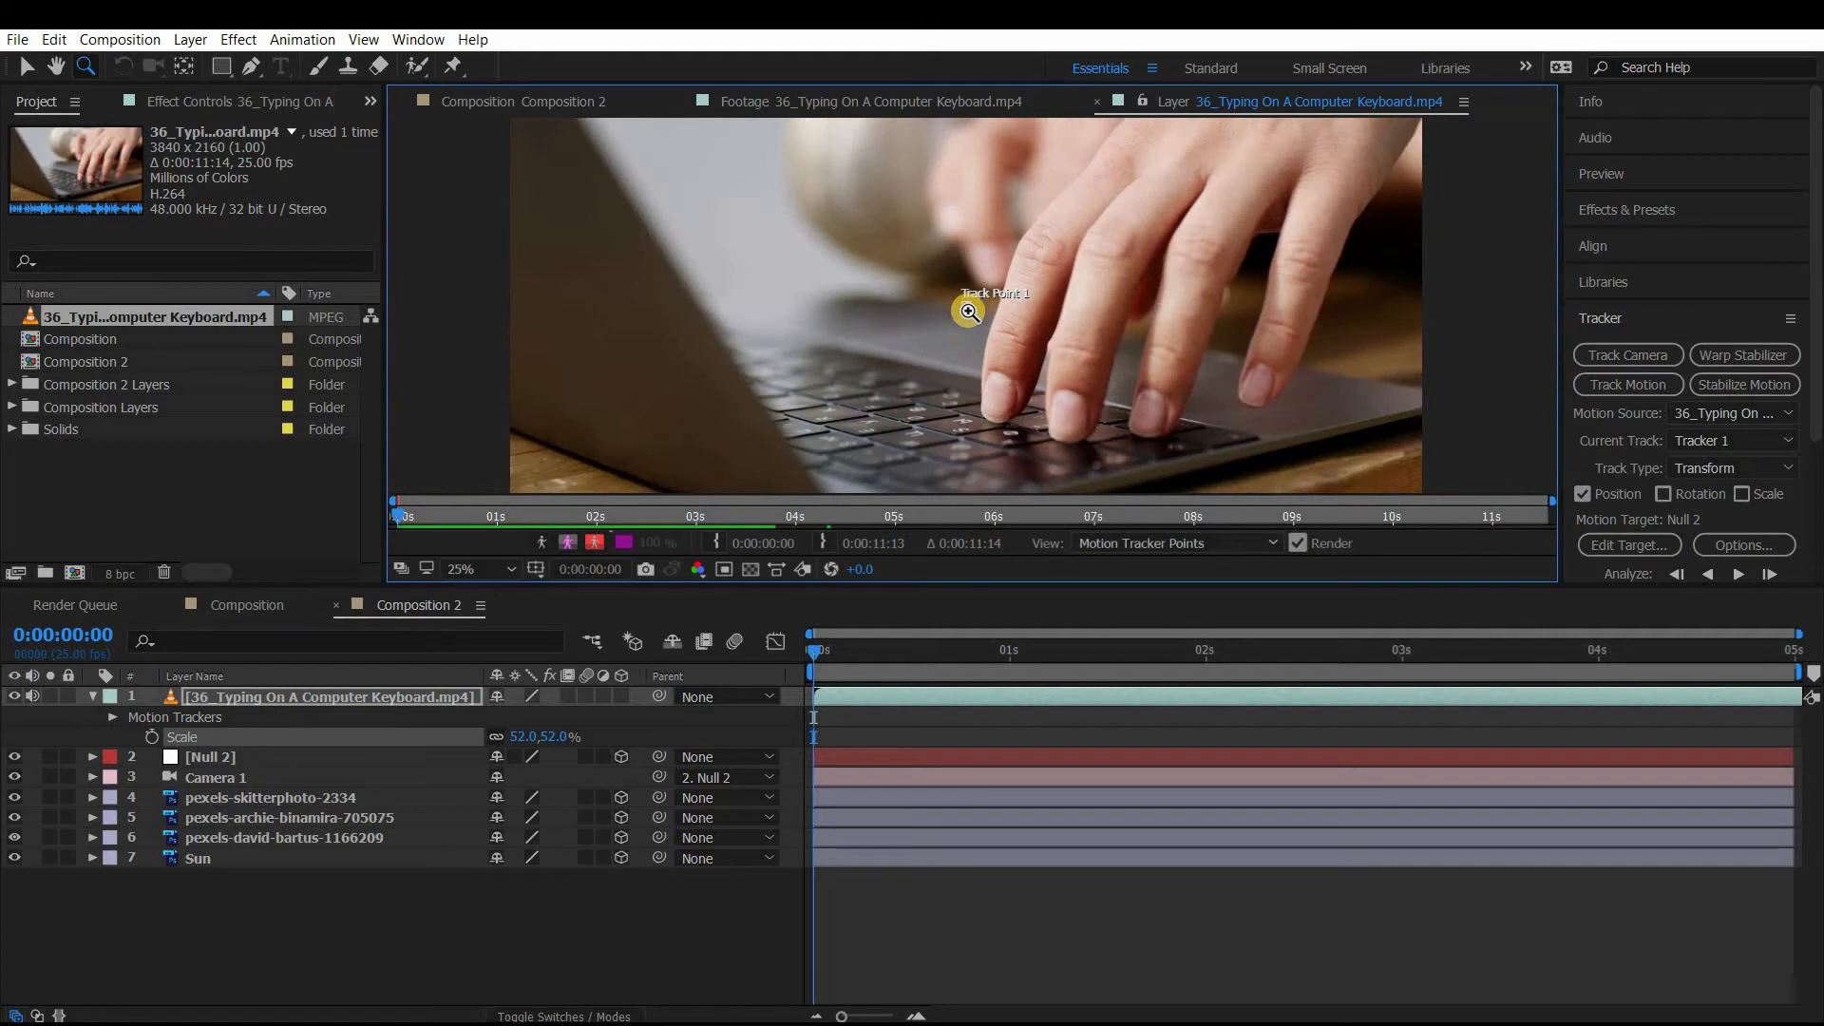
click(968, 311)
alt+click(969, 310)
click(980, 314)
click(960, 318)
click(942, 330)
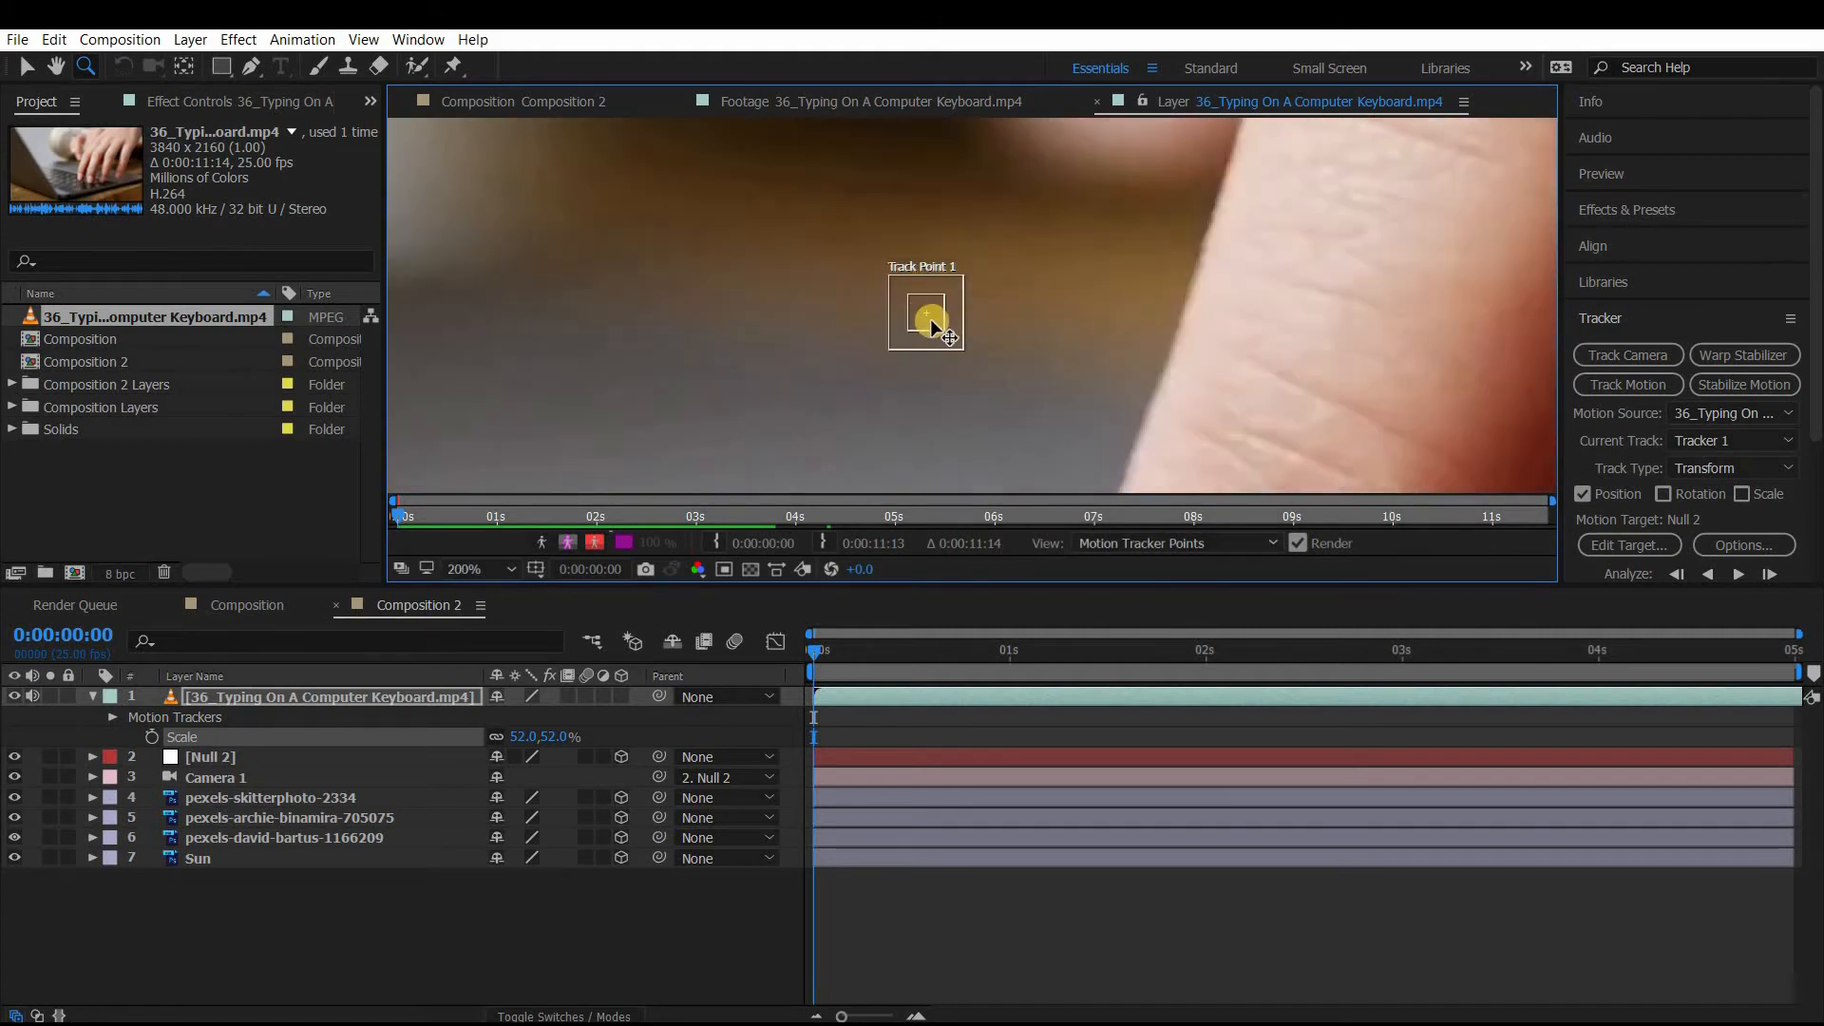
key(v)
drag(944, 329, 630, 443)
key(comma)
key(comma)
key(comma)
key(comma)
key(comma)
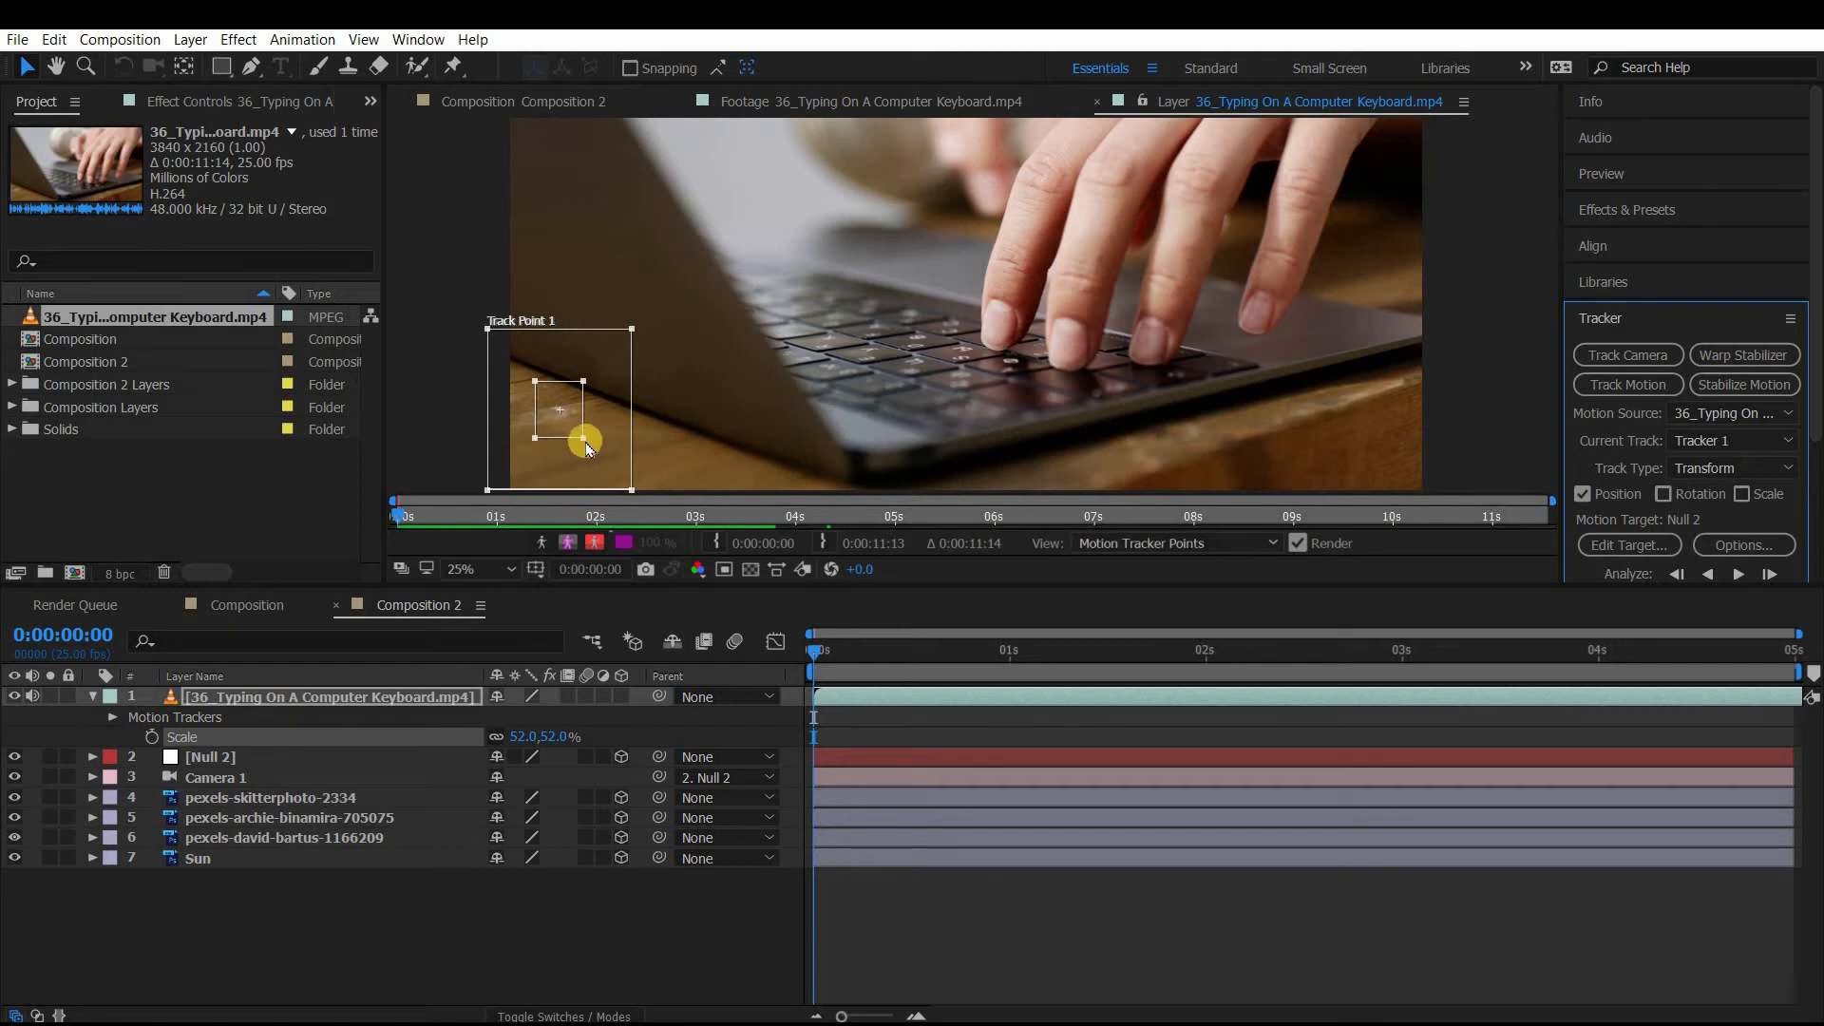
mouse_move(583, 433)
mouse_down()
mouse_move(627, 480)
mouse_move(590, 432)
mouse_move(599, 449)
mouse_up()
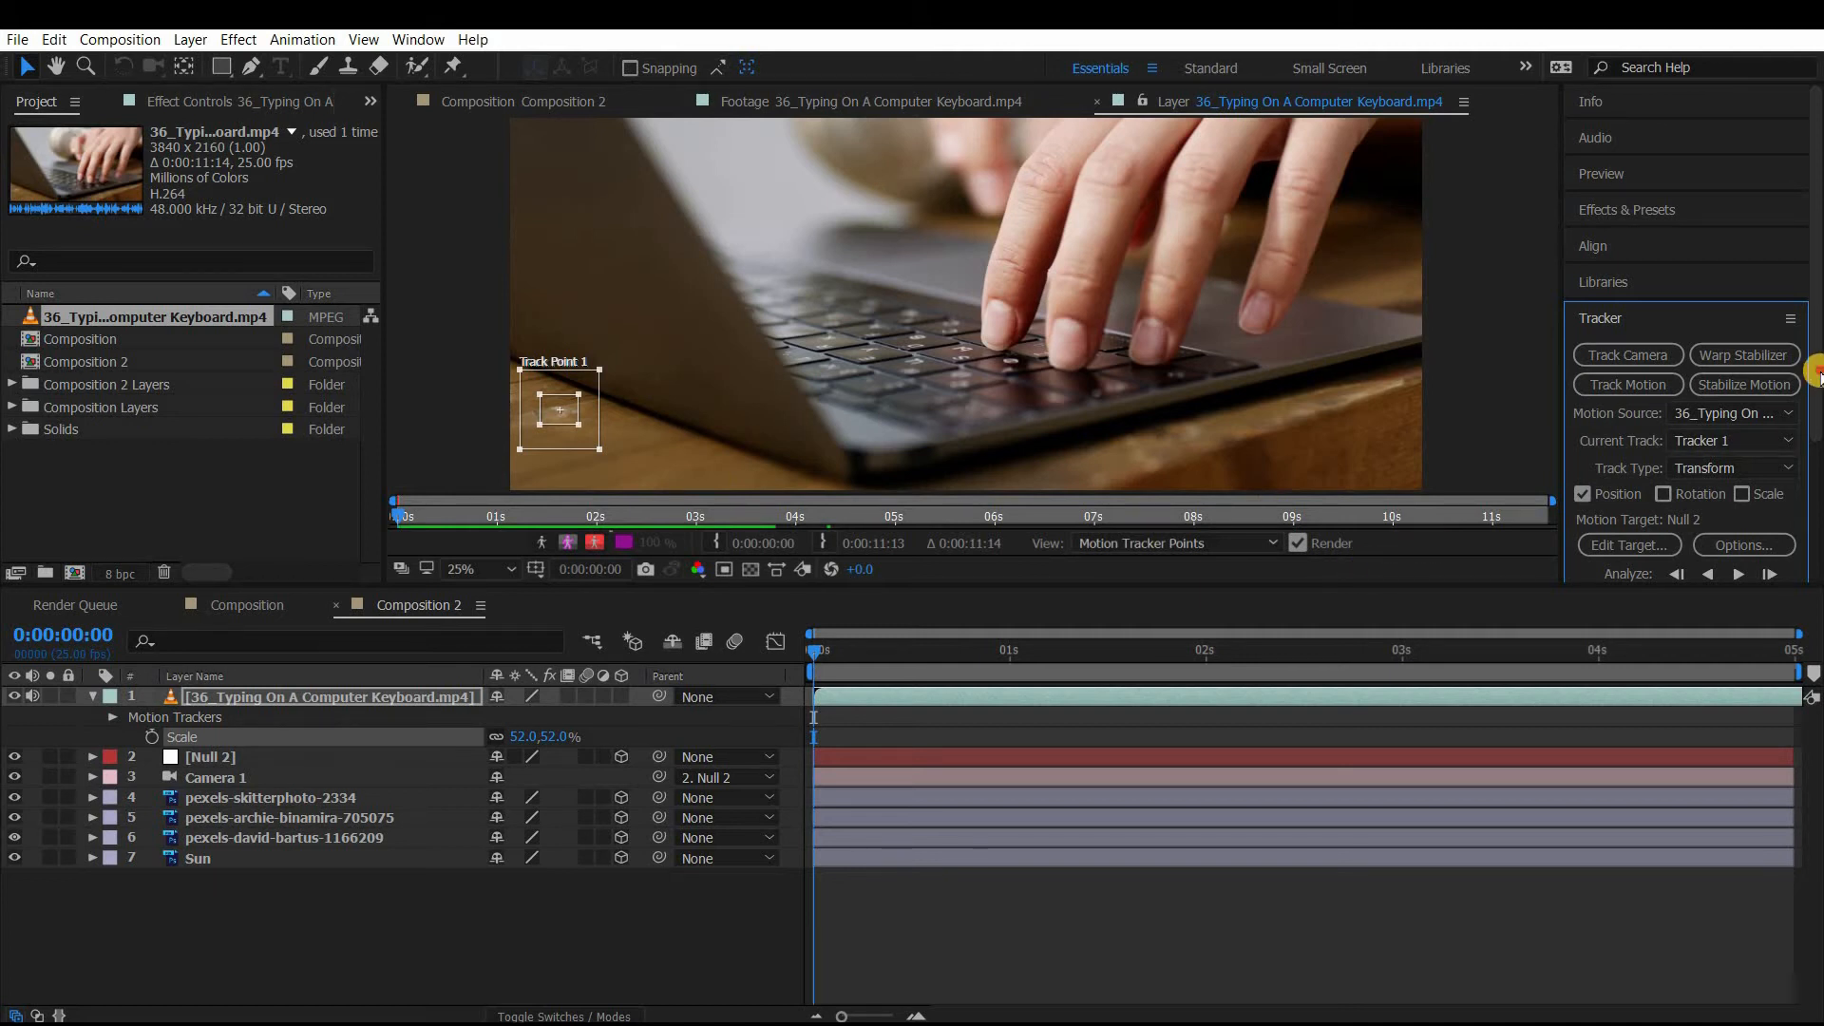
- Analyze the track point's motion forward one frame at a time over roughly the first half second of the footage
drag(1817, 418, 1816, 508)
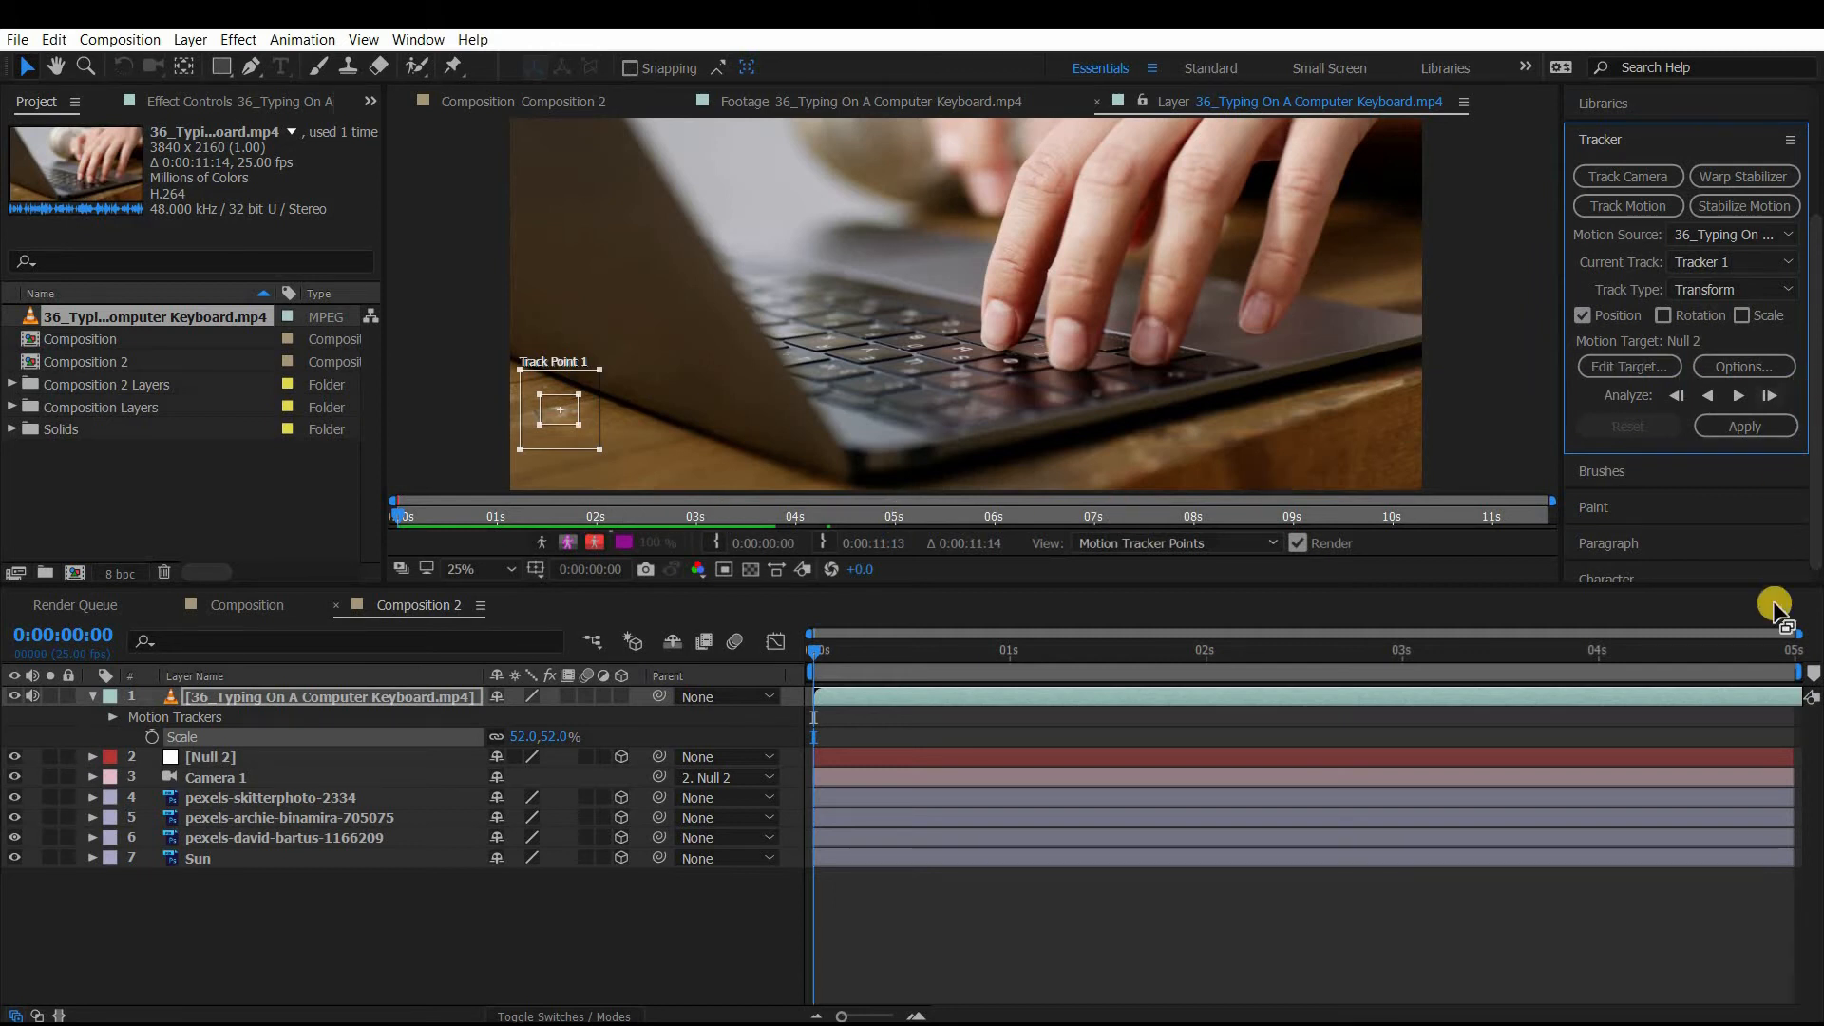
click(1768, 397)
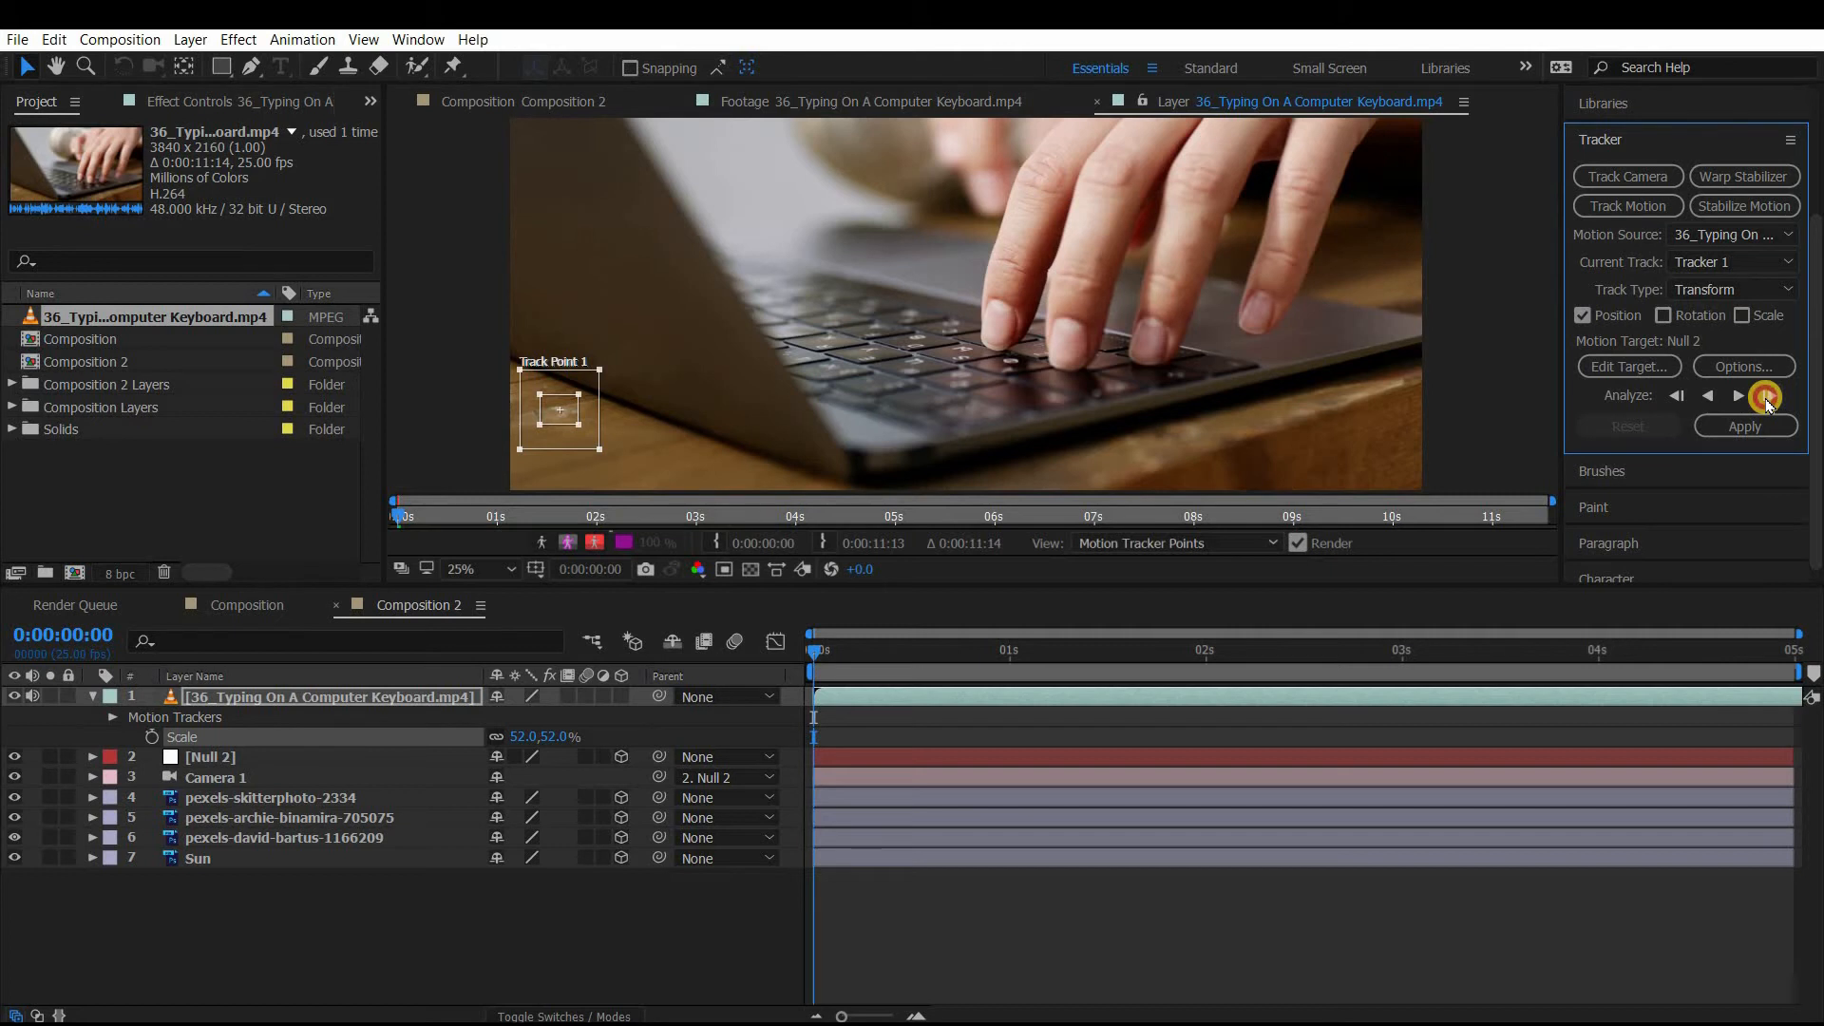
click(1766, 398)
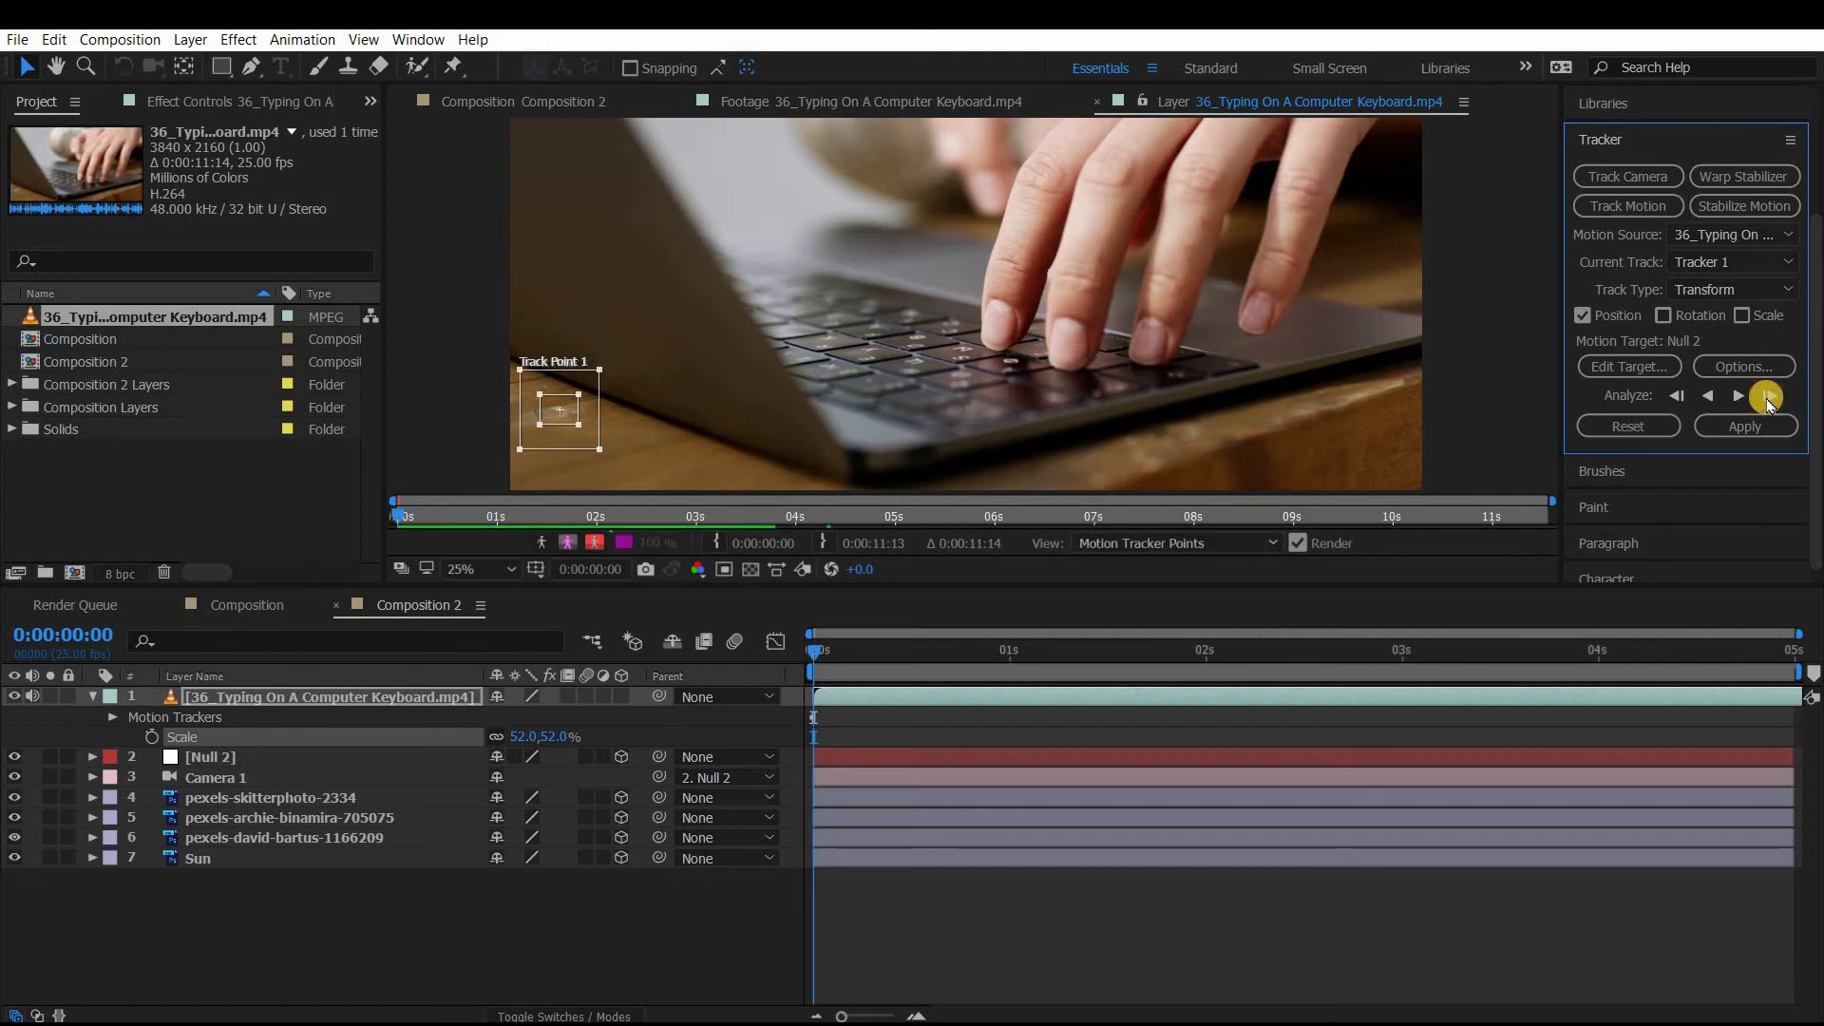
scroll(1730, 366, down, 1)
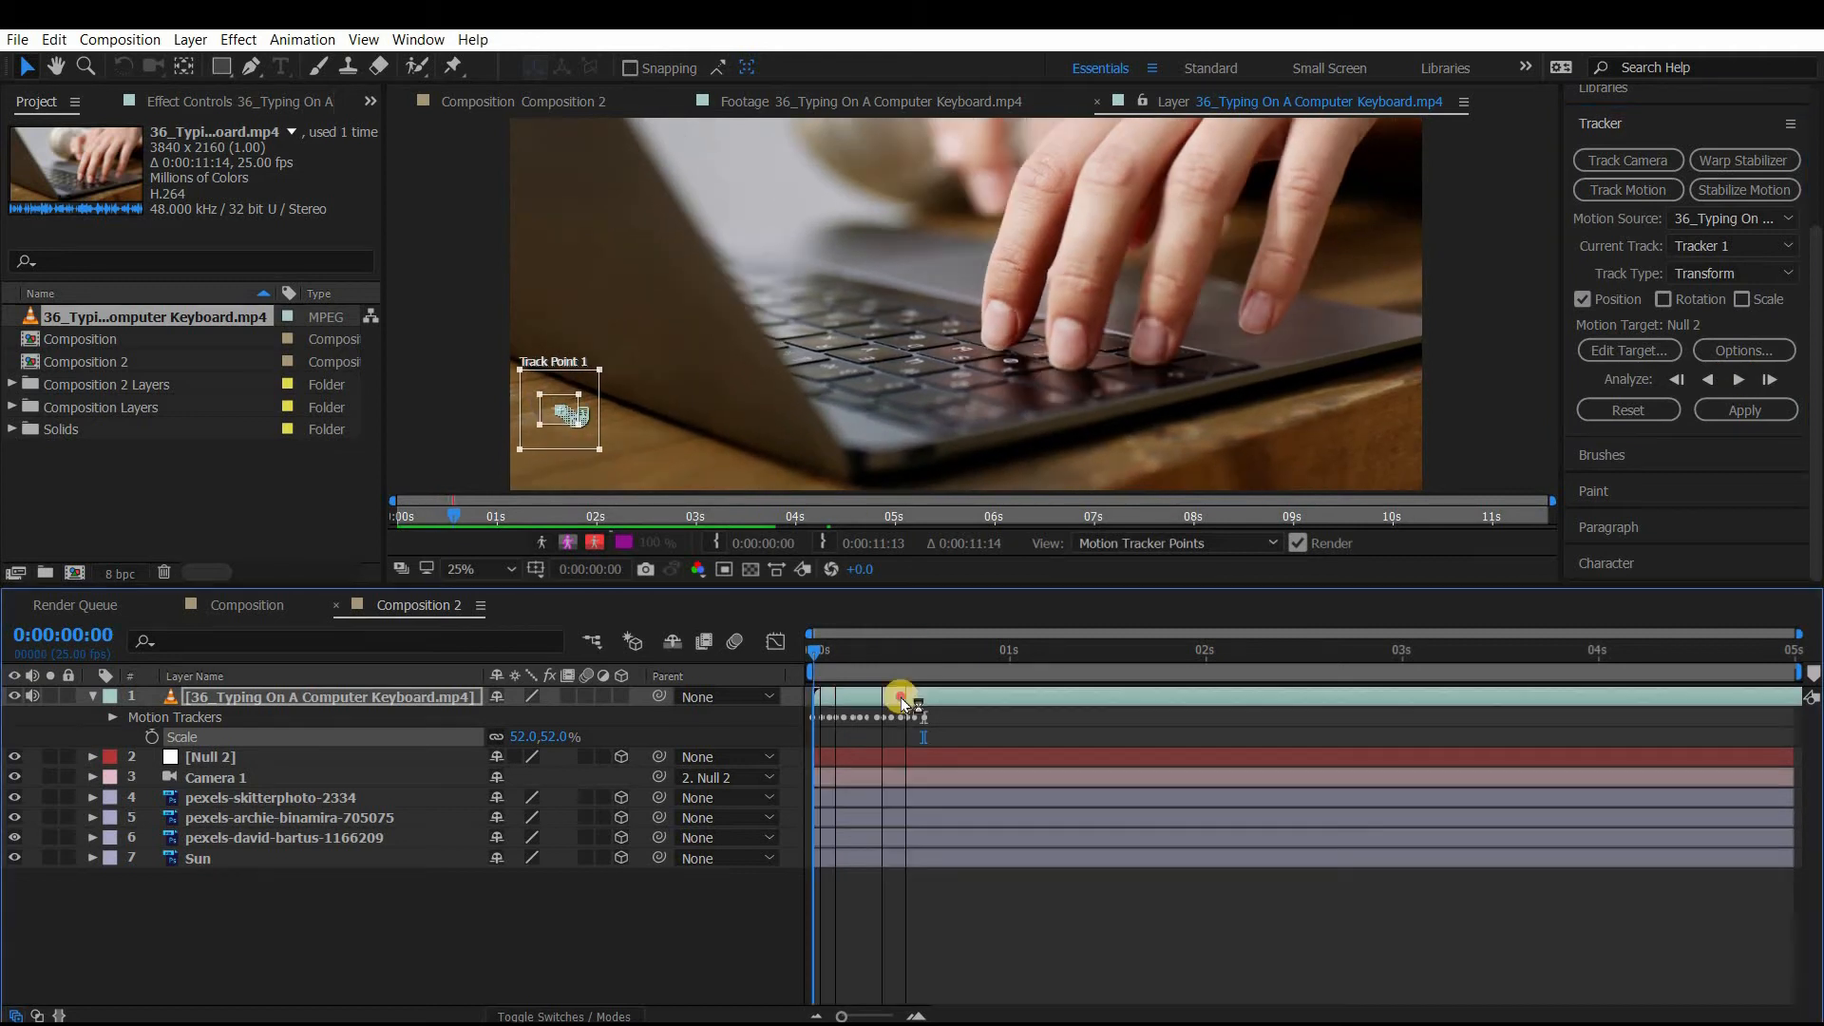
- Inspect the tracked path up close and scrub through its first frames to check that the track point follows the mark
click(816, 704)
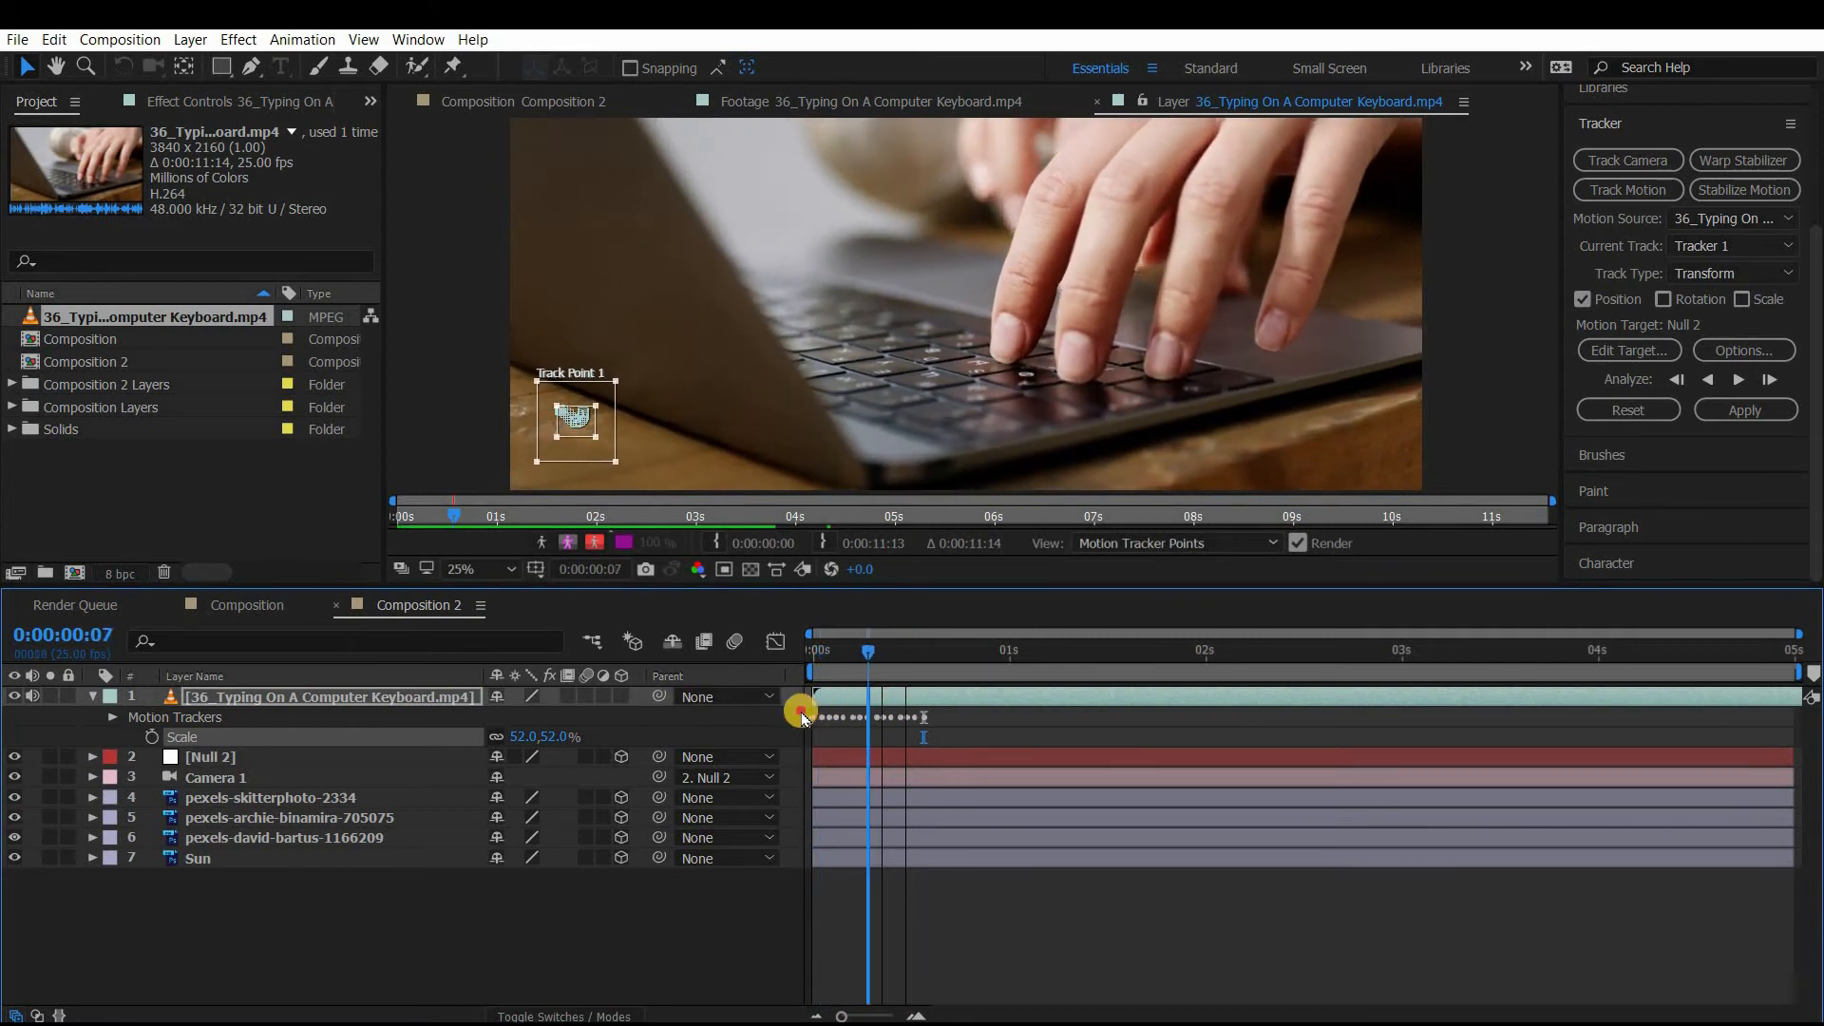
key(Home)
click(571, 415)
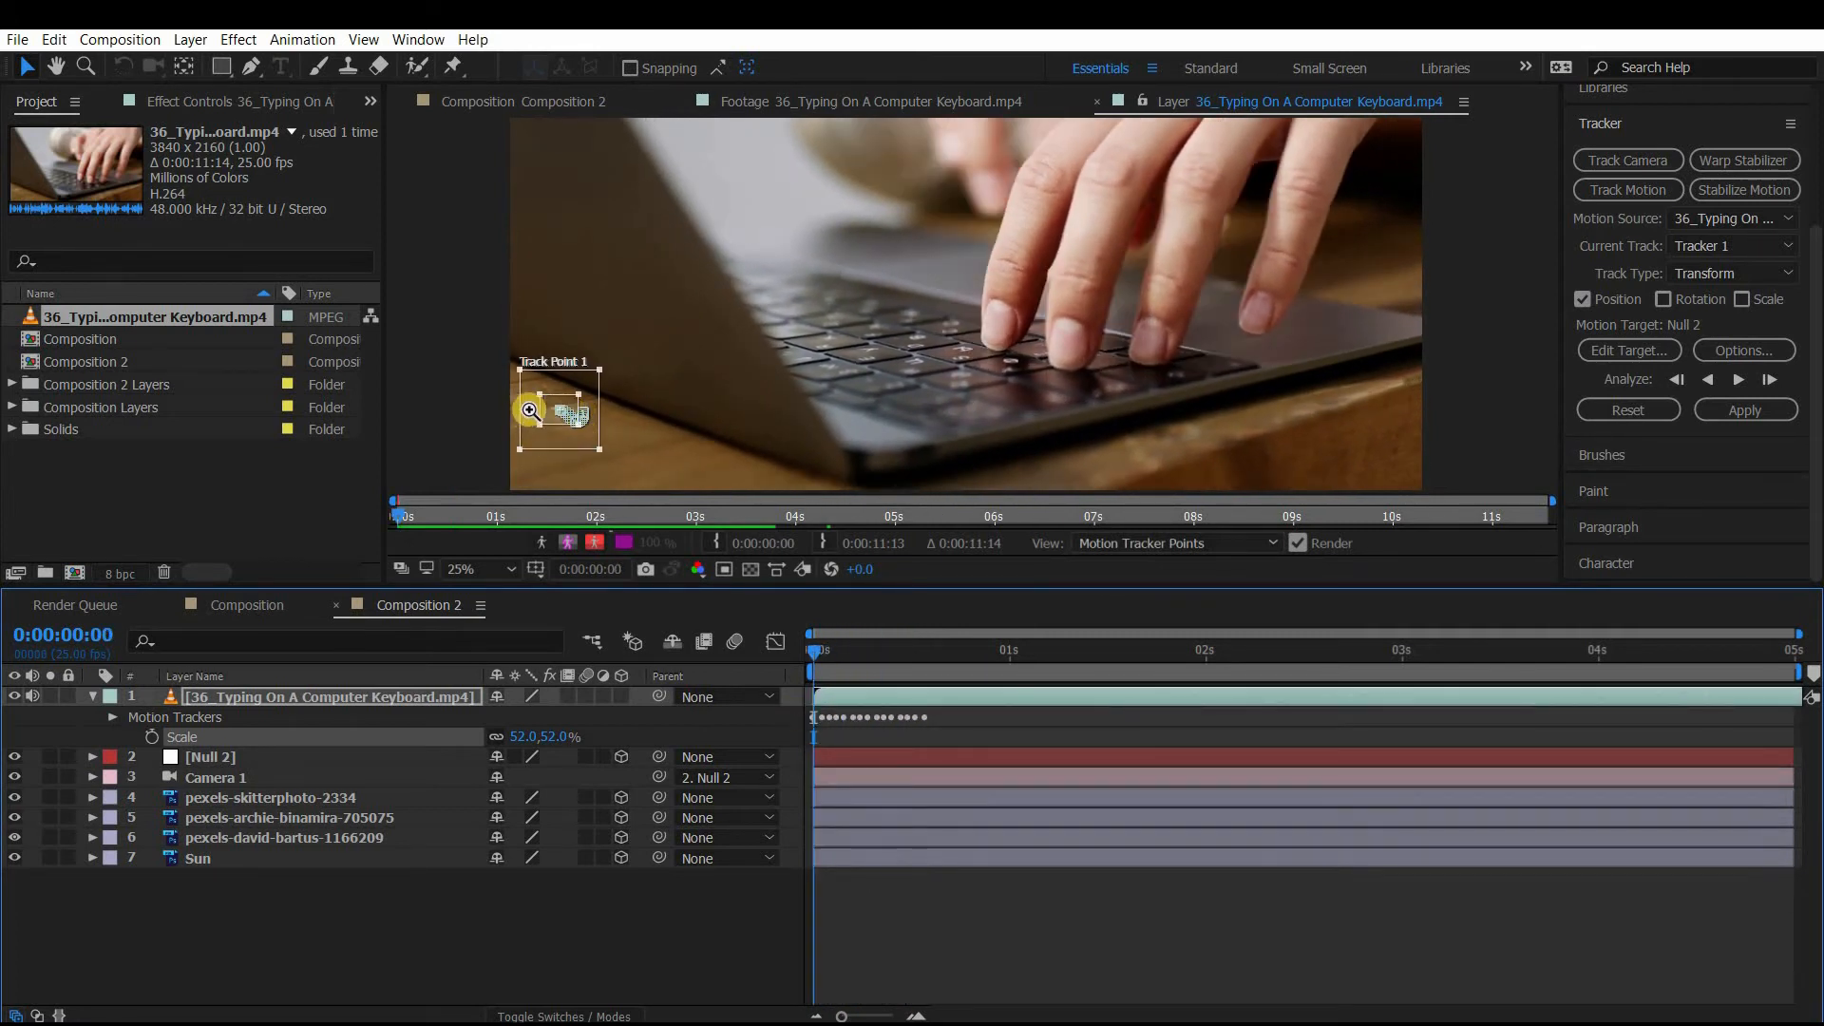
key(z)
click(865, 375)
click(981, 326)
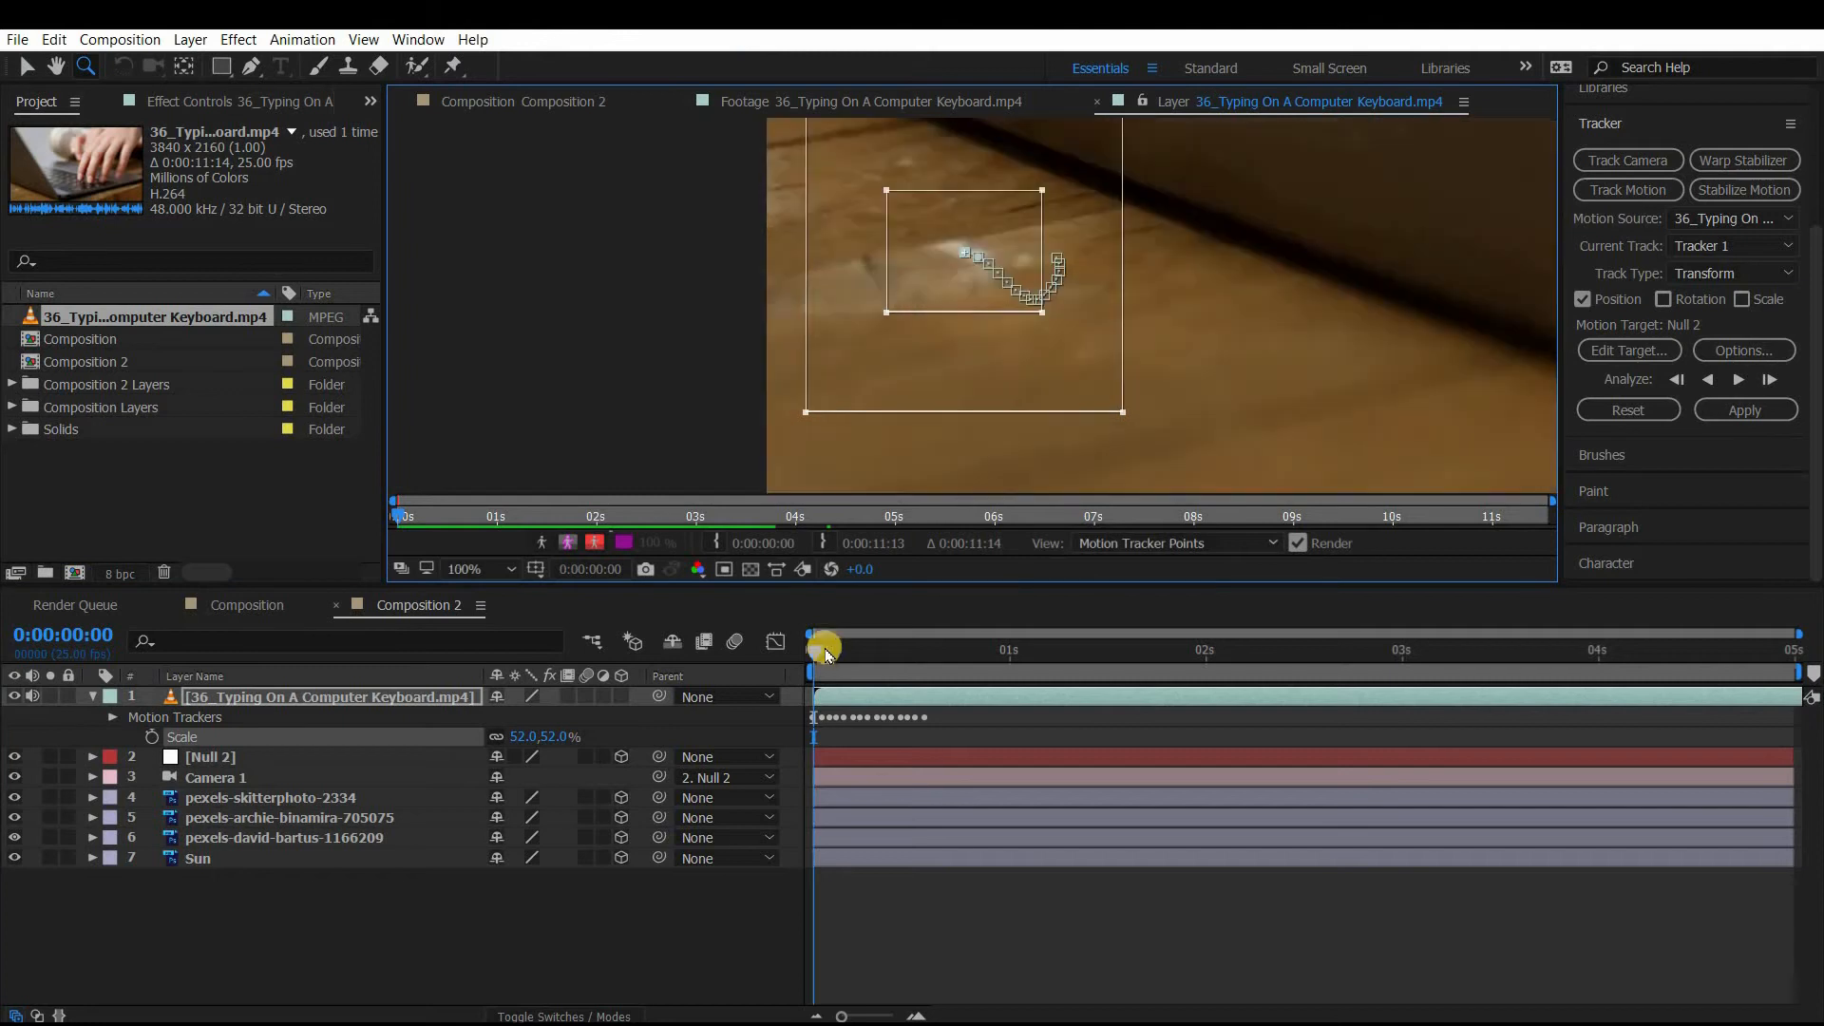
drag(823, 656, 844, 654)
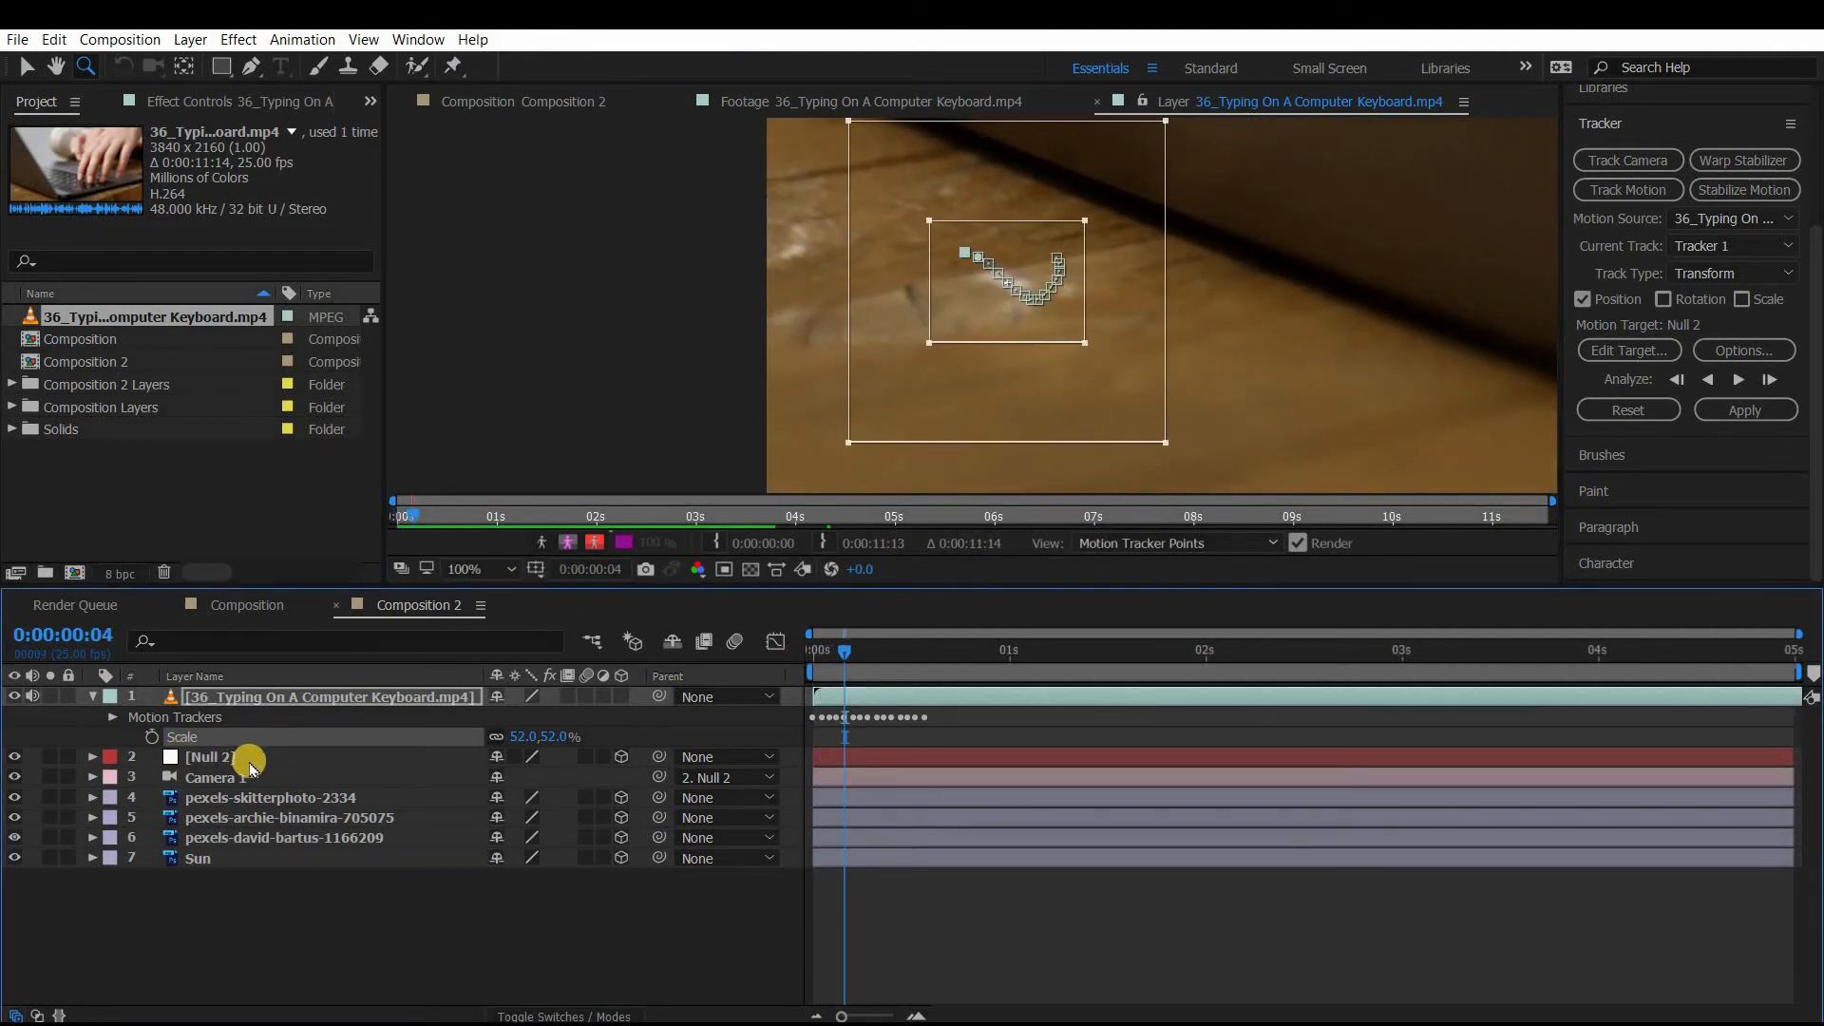
- Set the tracker's motion target to the Null 2 layer
click(1638, 364)
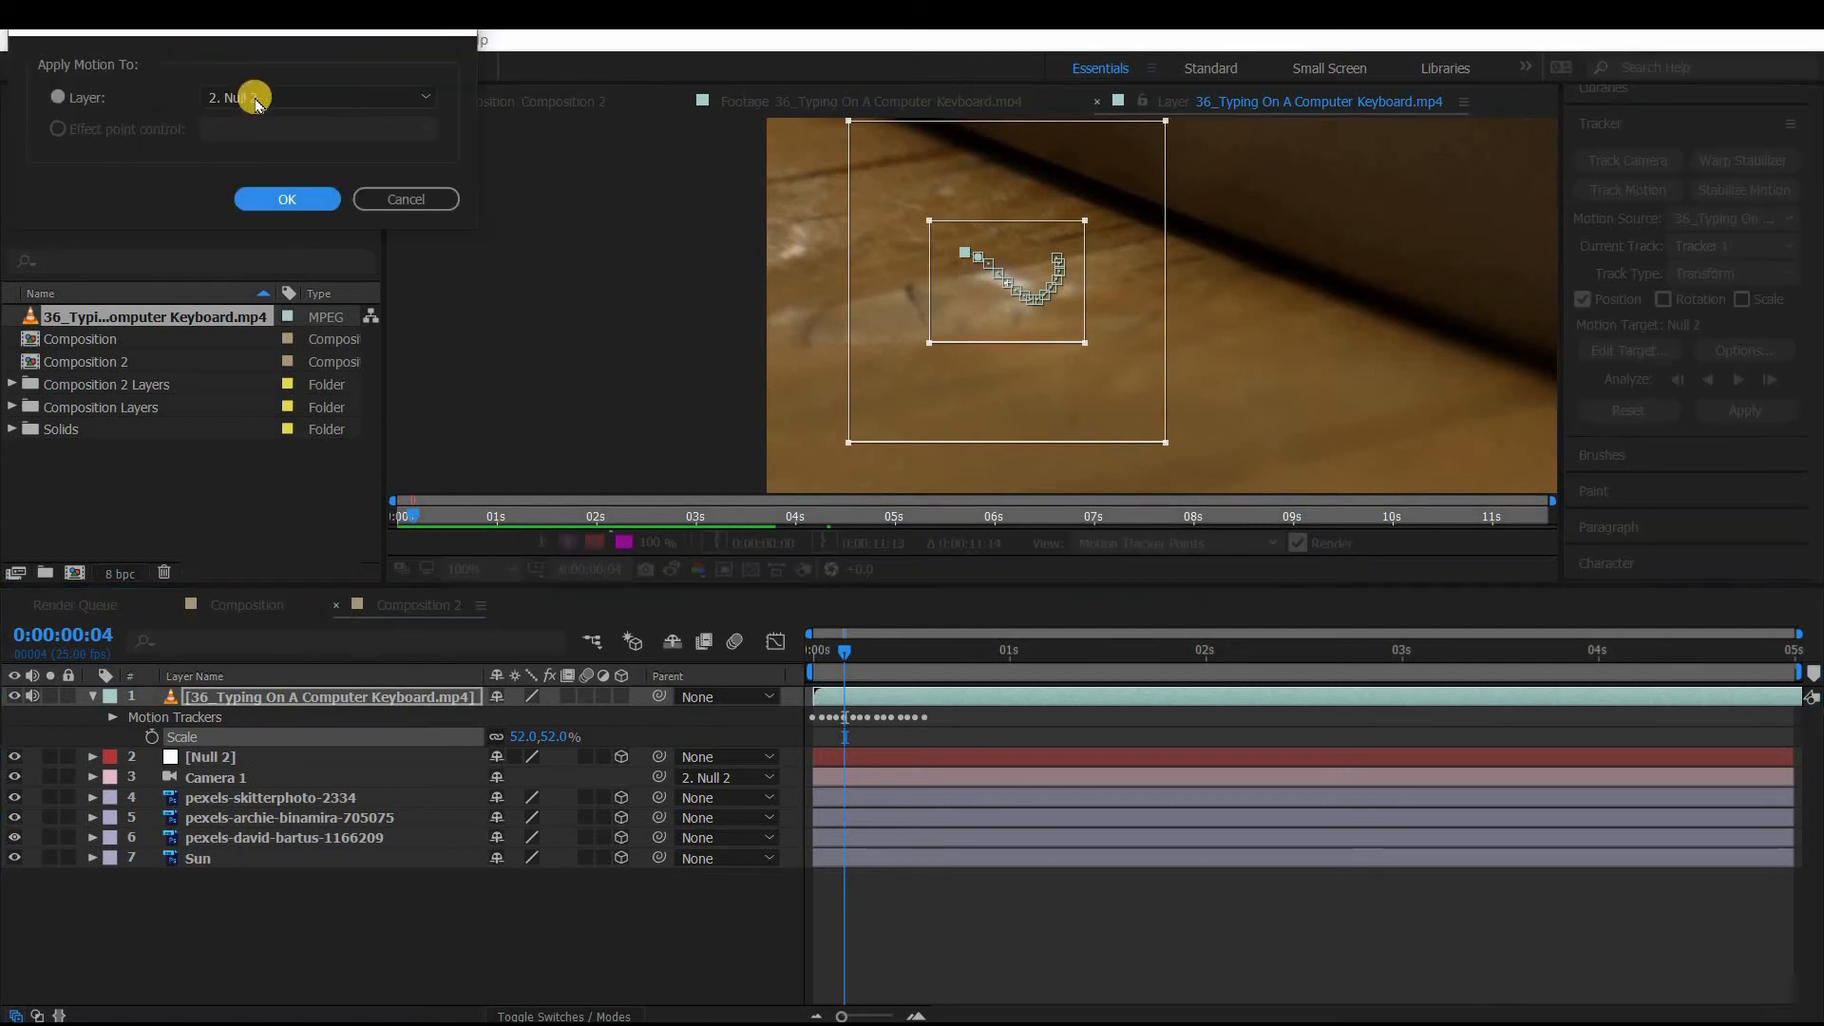
click(245, 97)
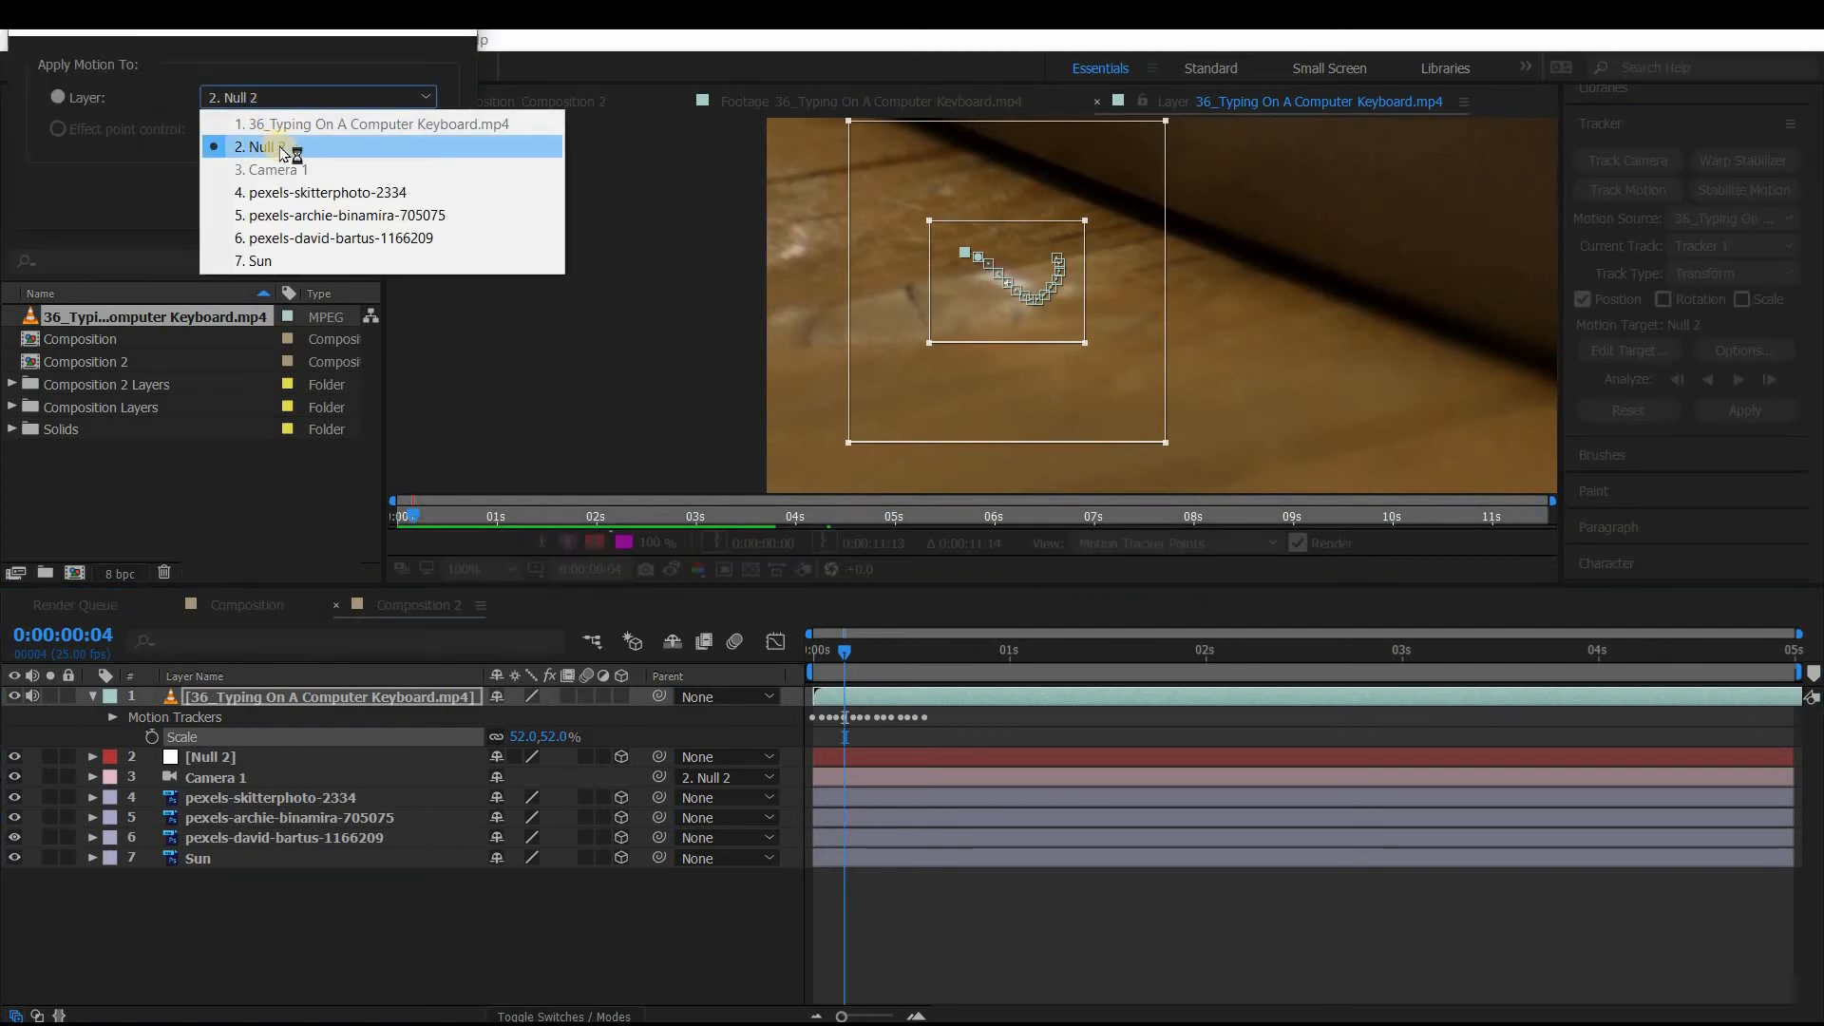
click(261, 90)
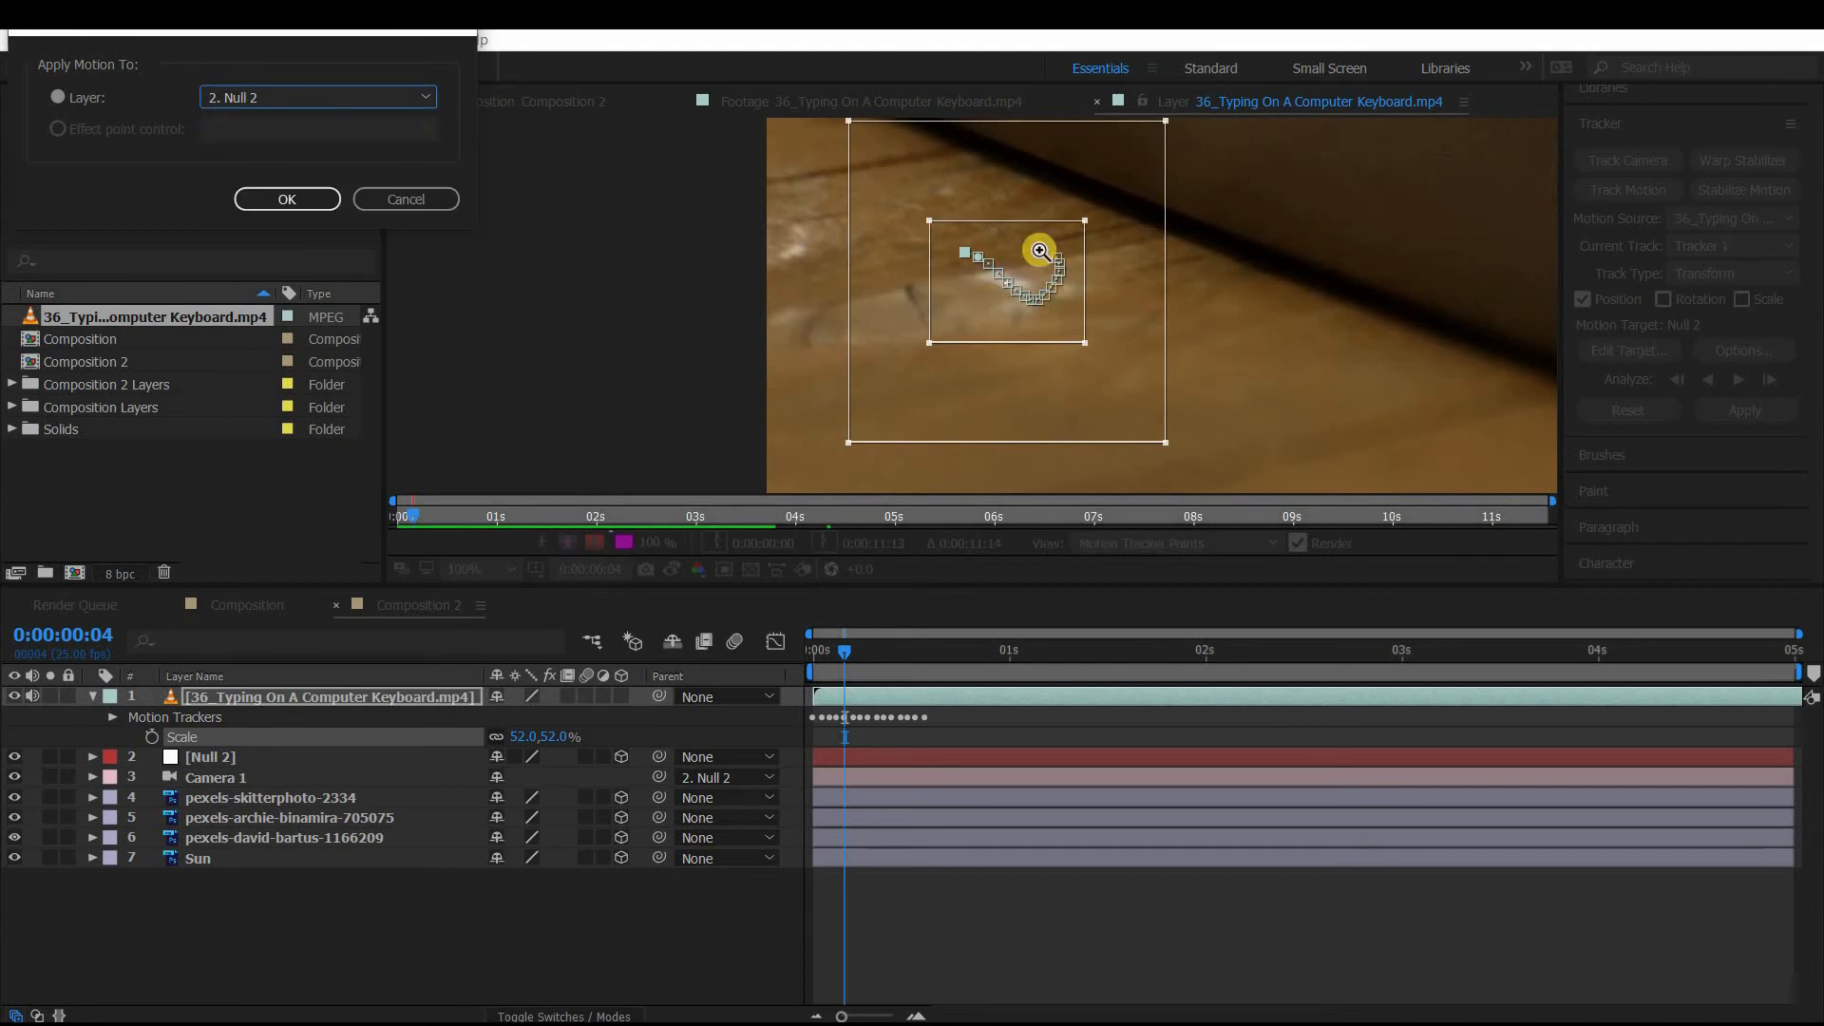
click(267, 202)
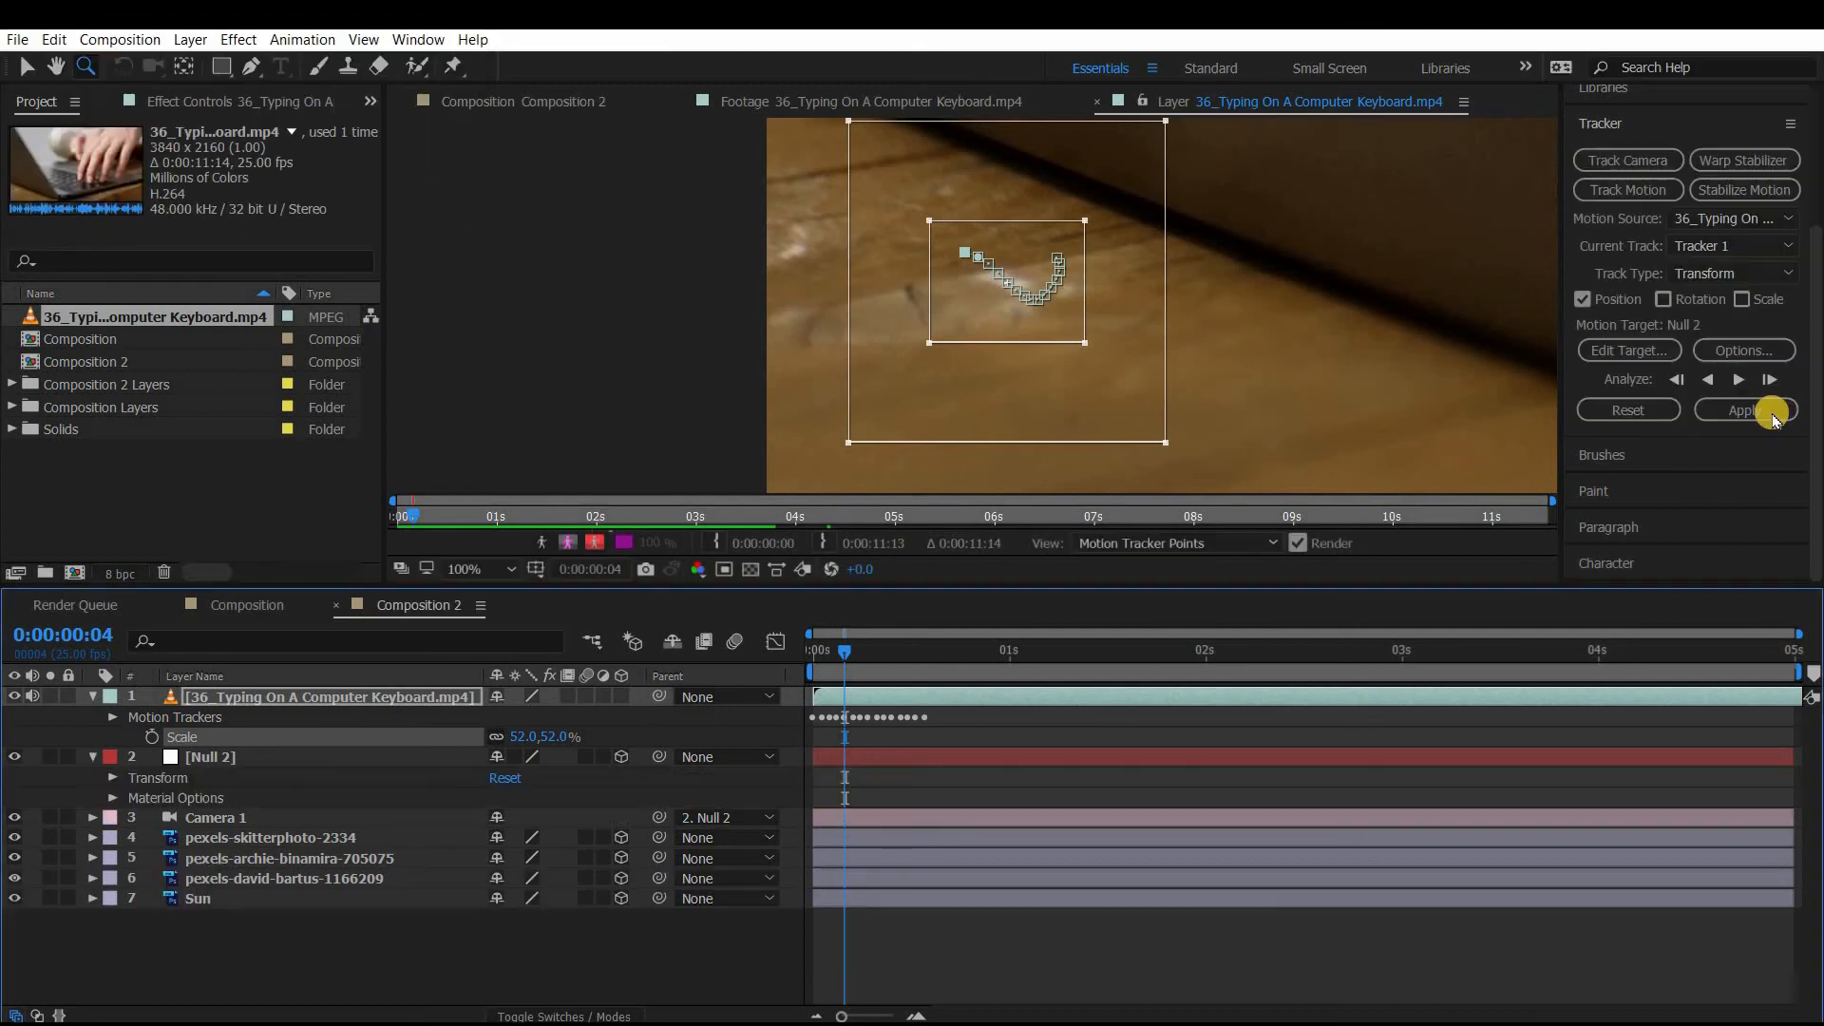
- Apply the tracked motion to Null 2 in the X and Y dimensions
click(1744, 411)
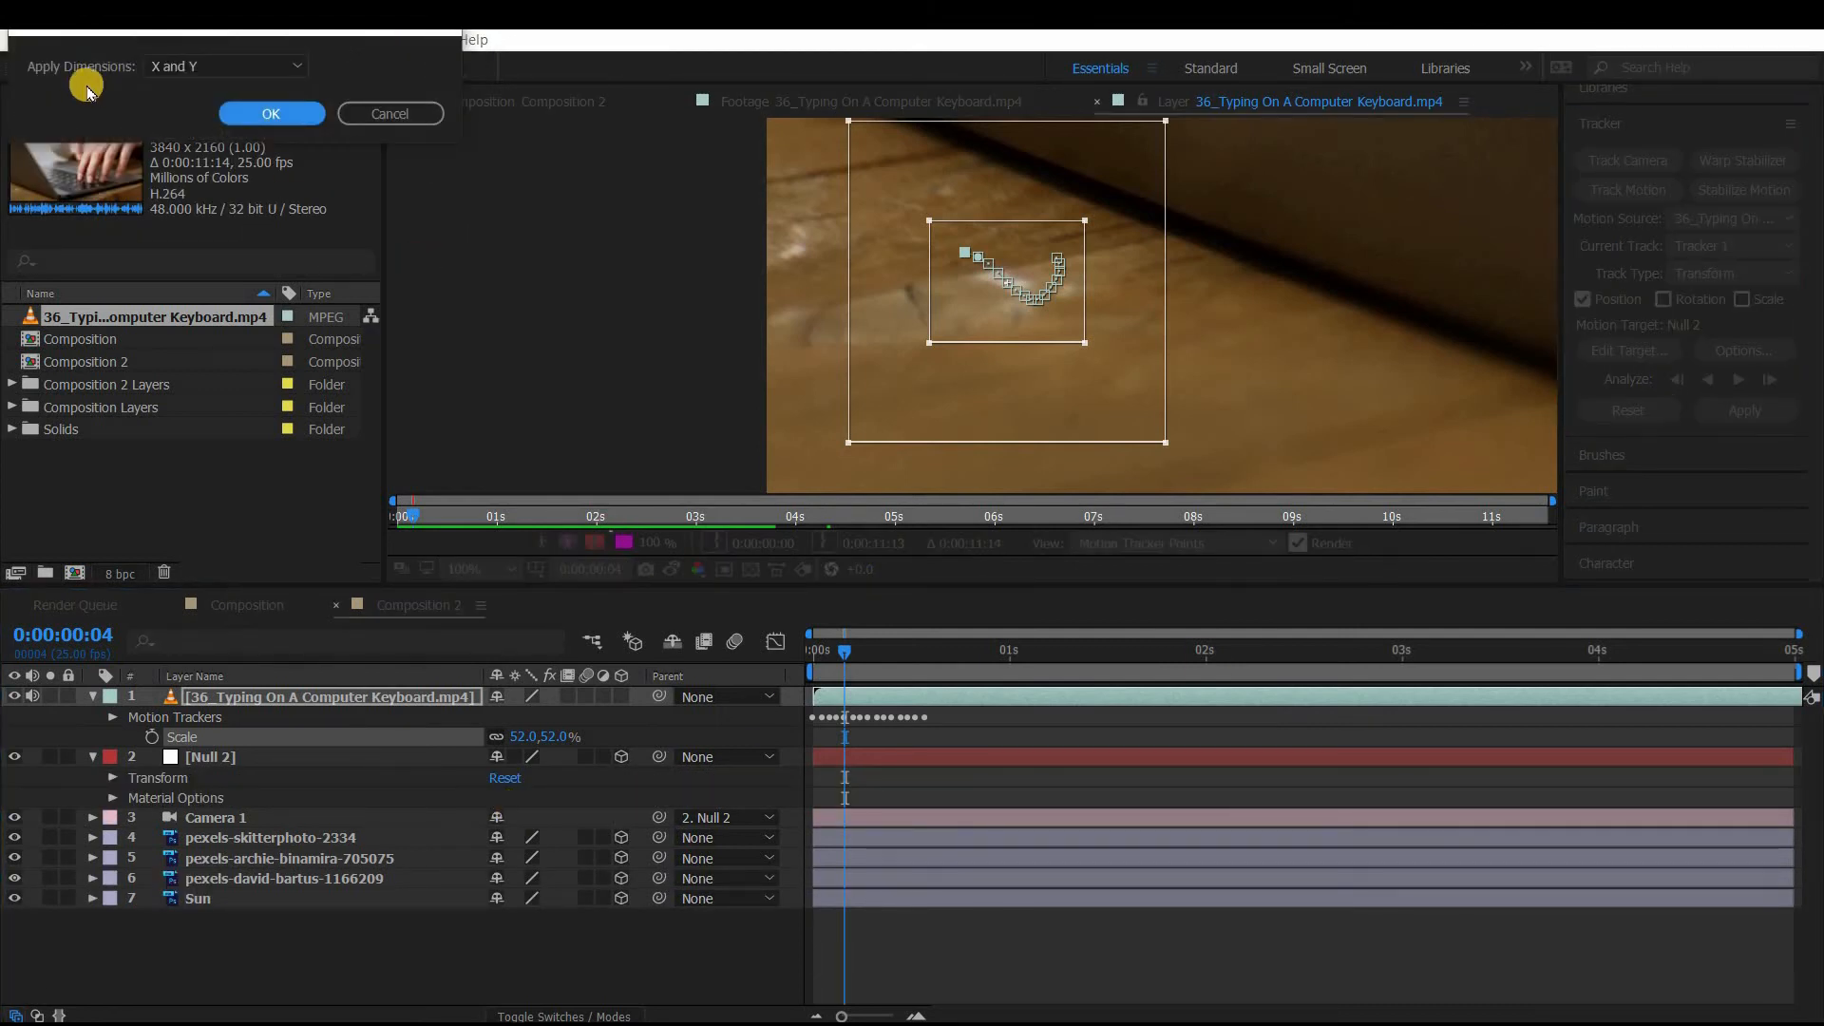
click(240, 65)
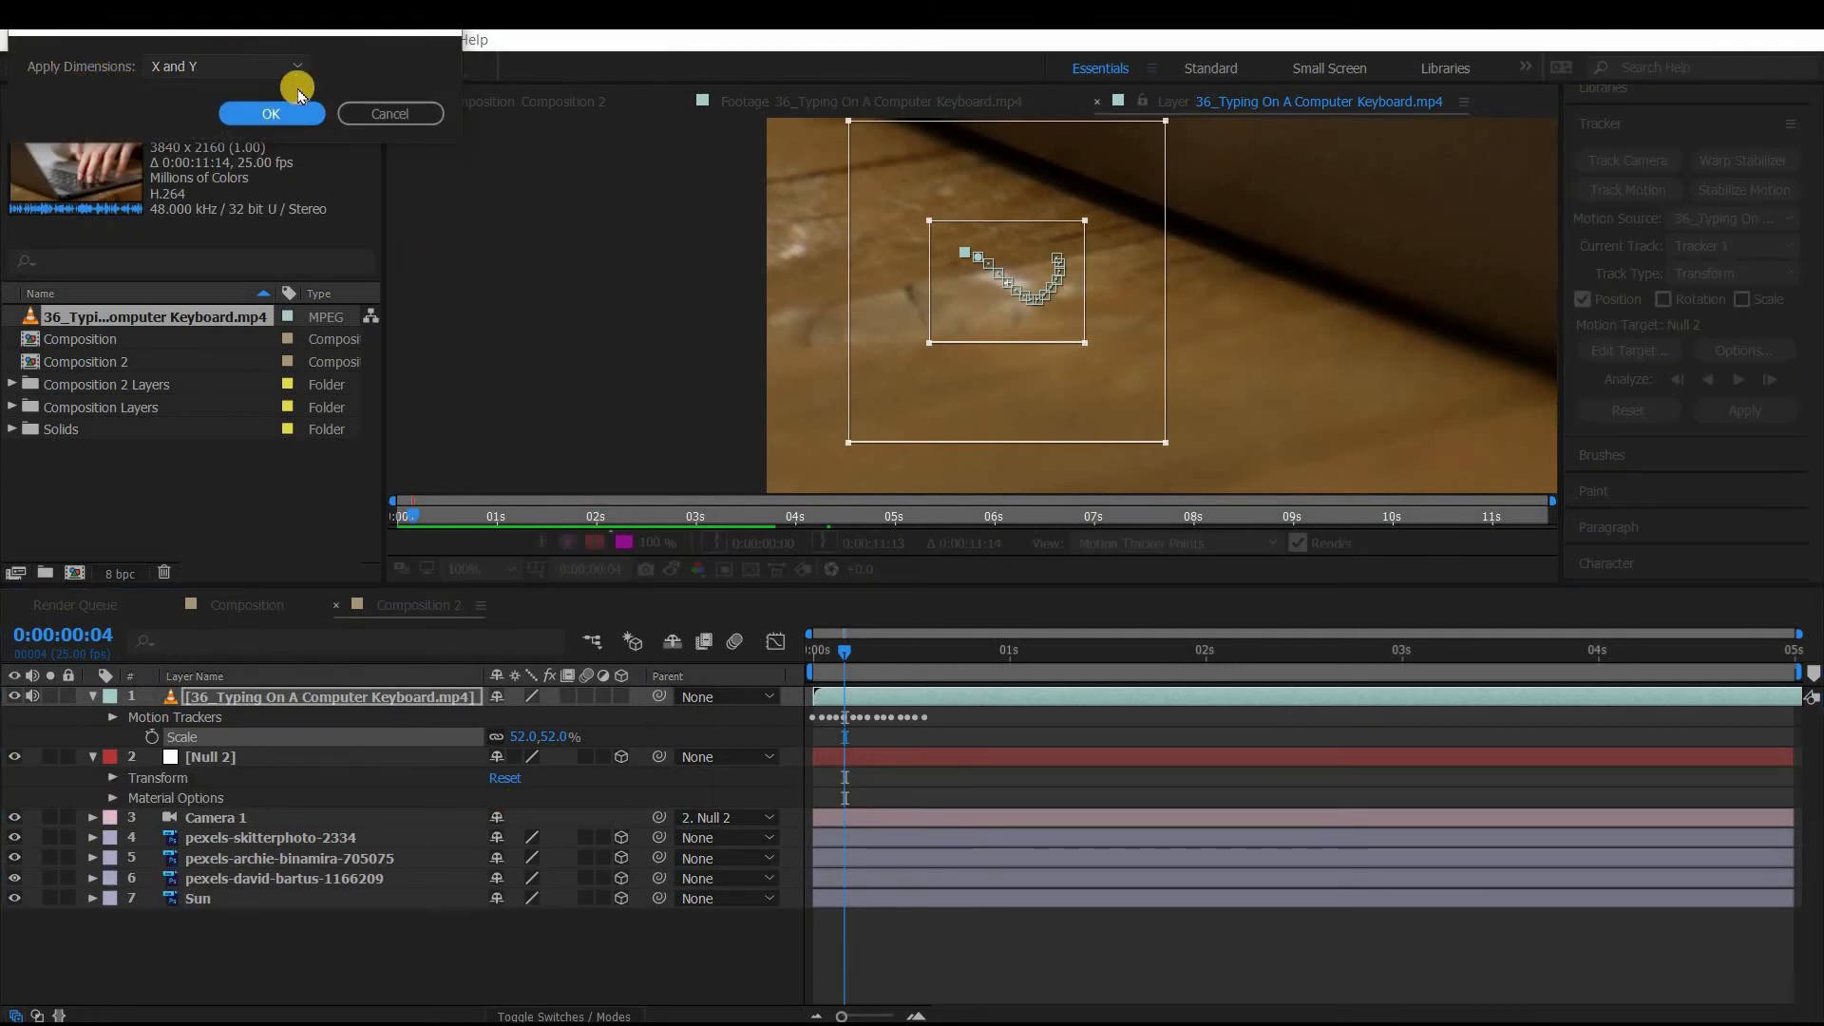
click(228, 66)
click(259, 114)
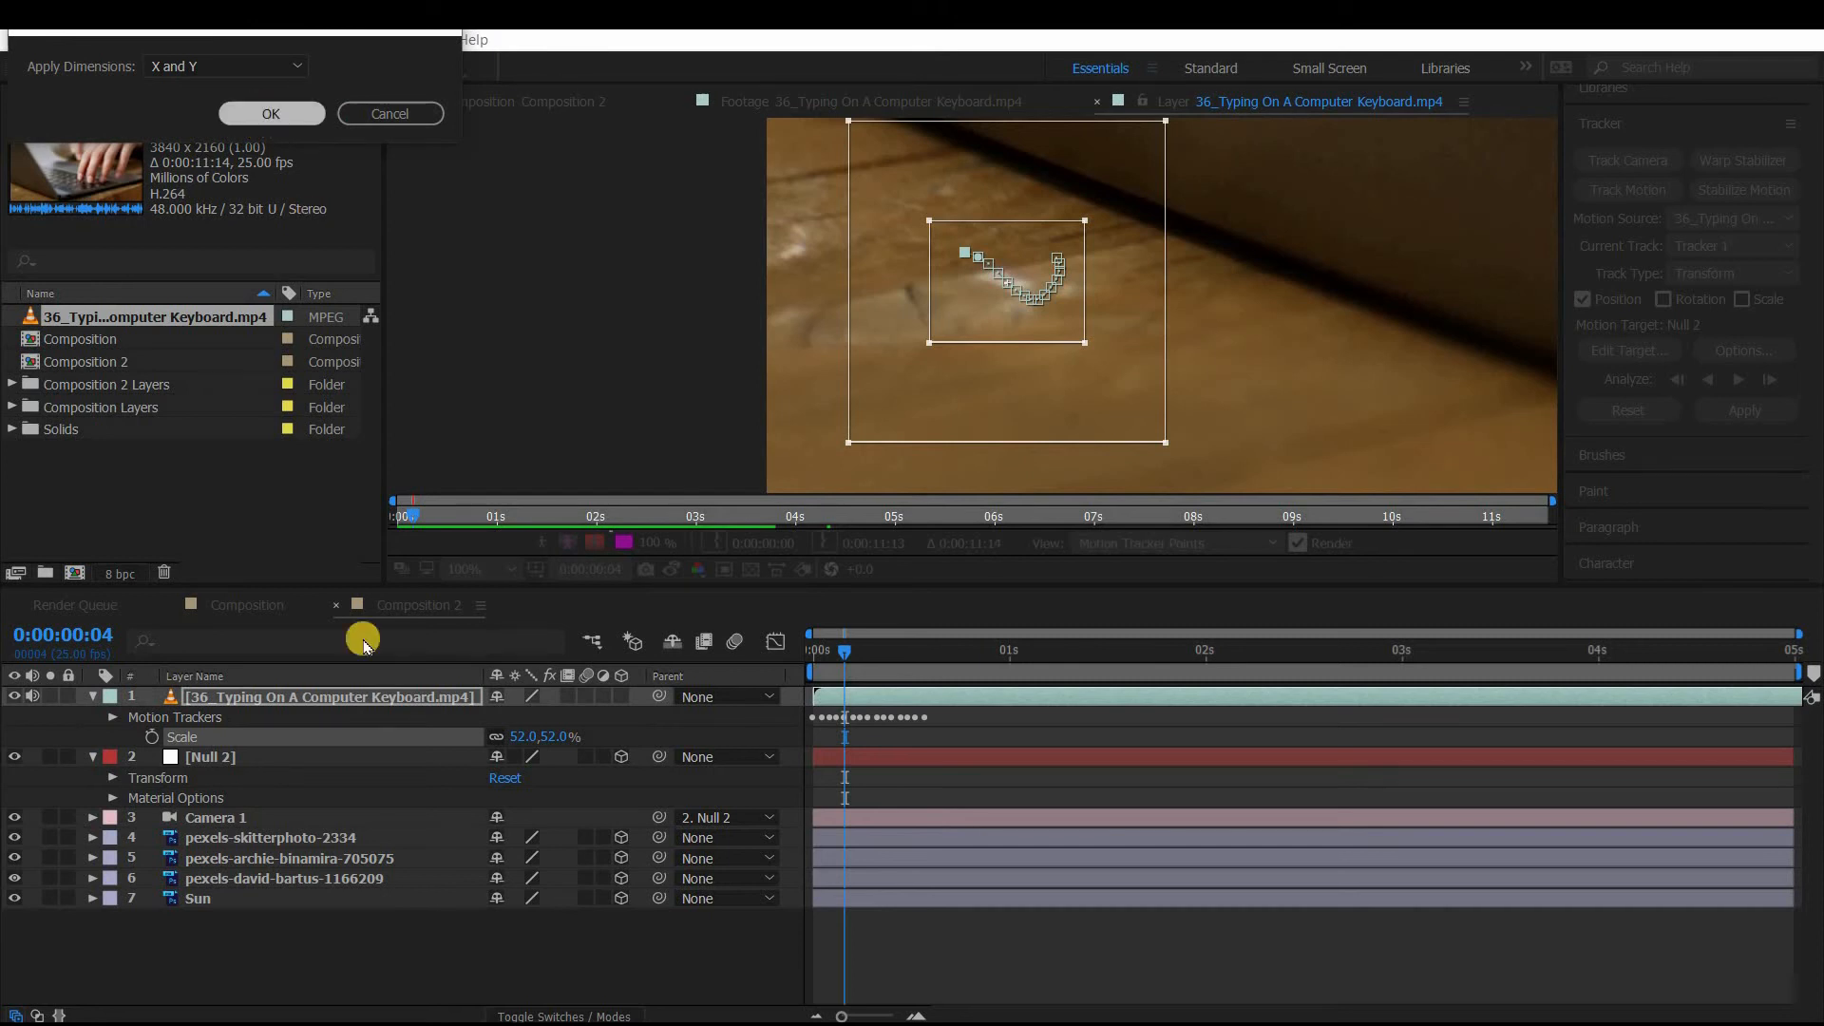
- Expand the Transform properties of Null 2 to inspect the Position keyframes created by the tracker
ctrl+click(112, 716)
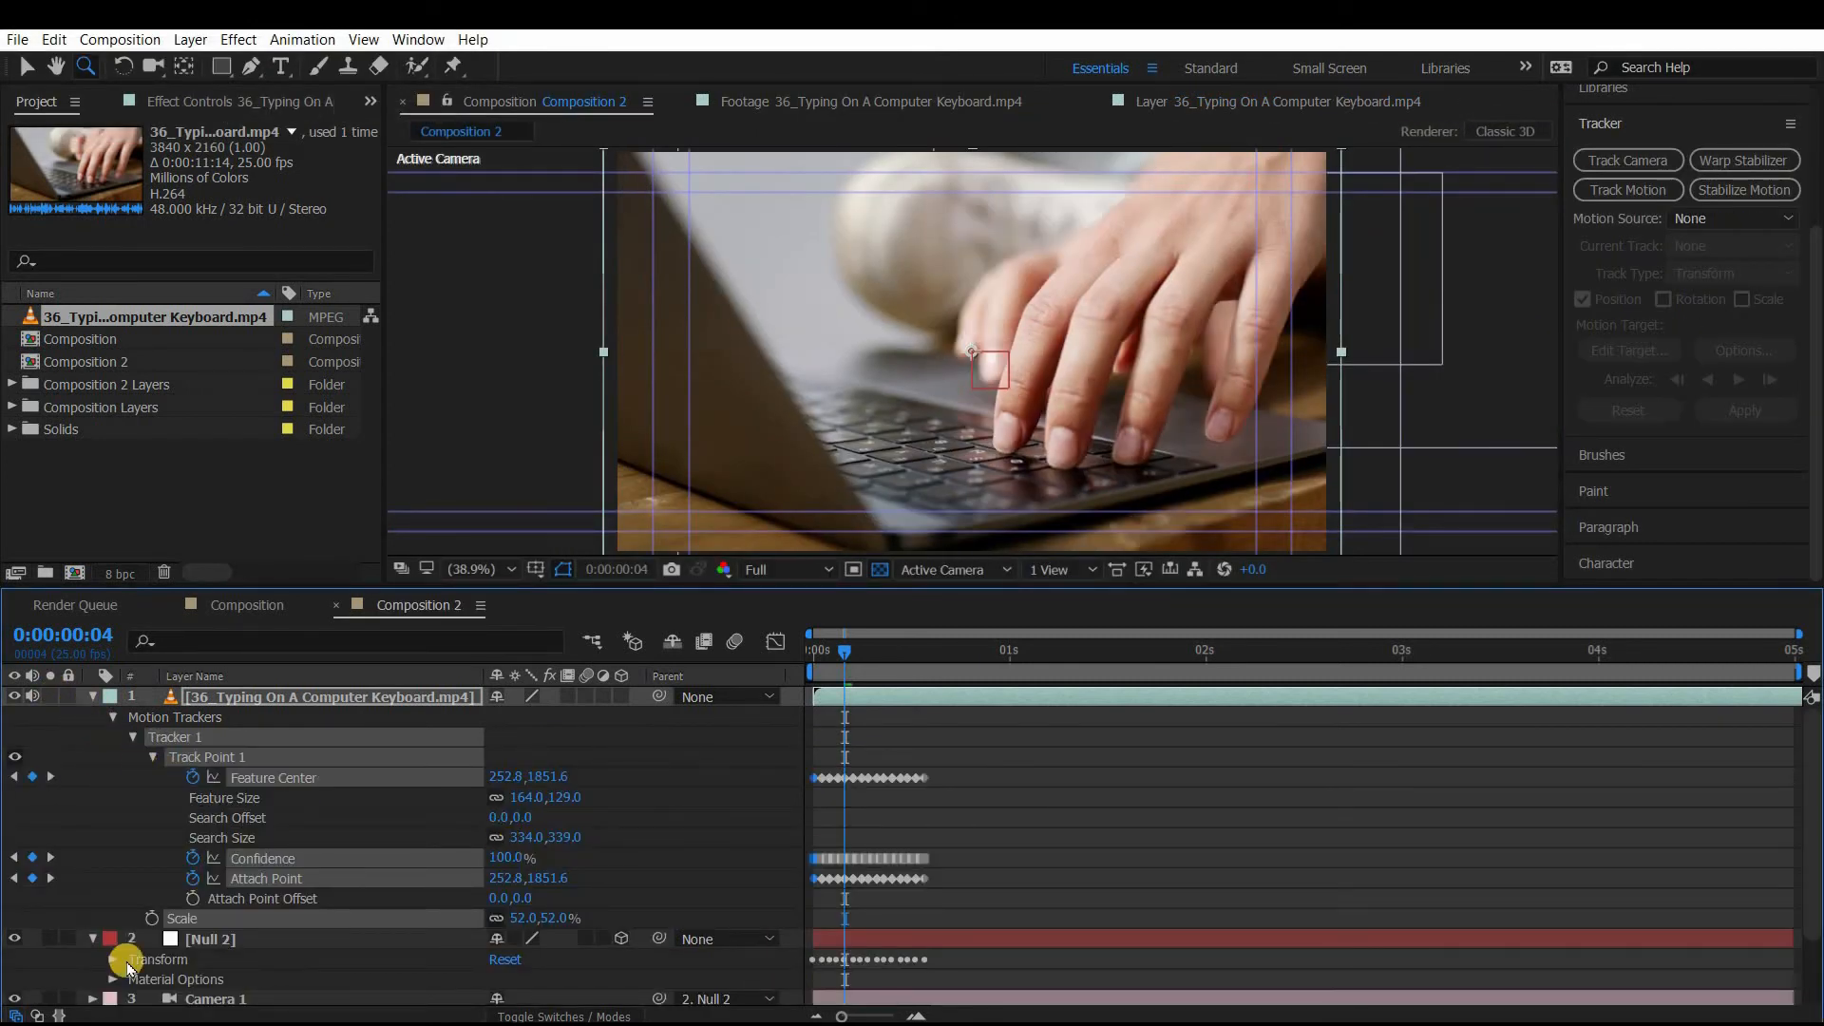
scroll(152, 893, down, 2)
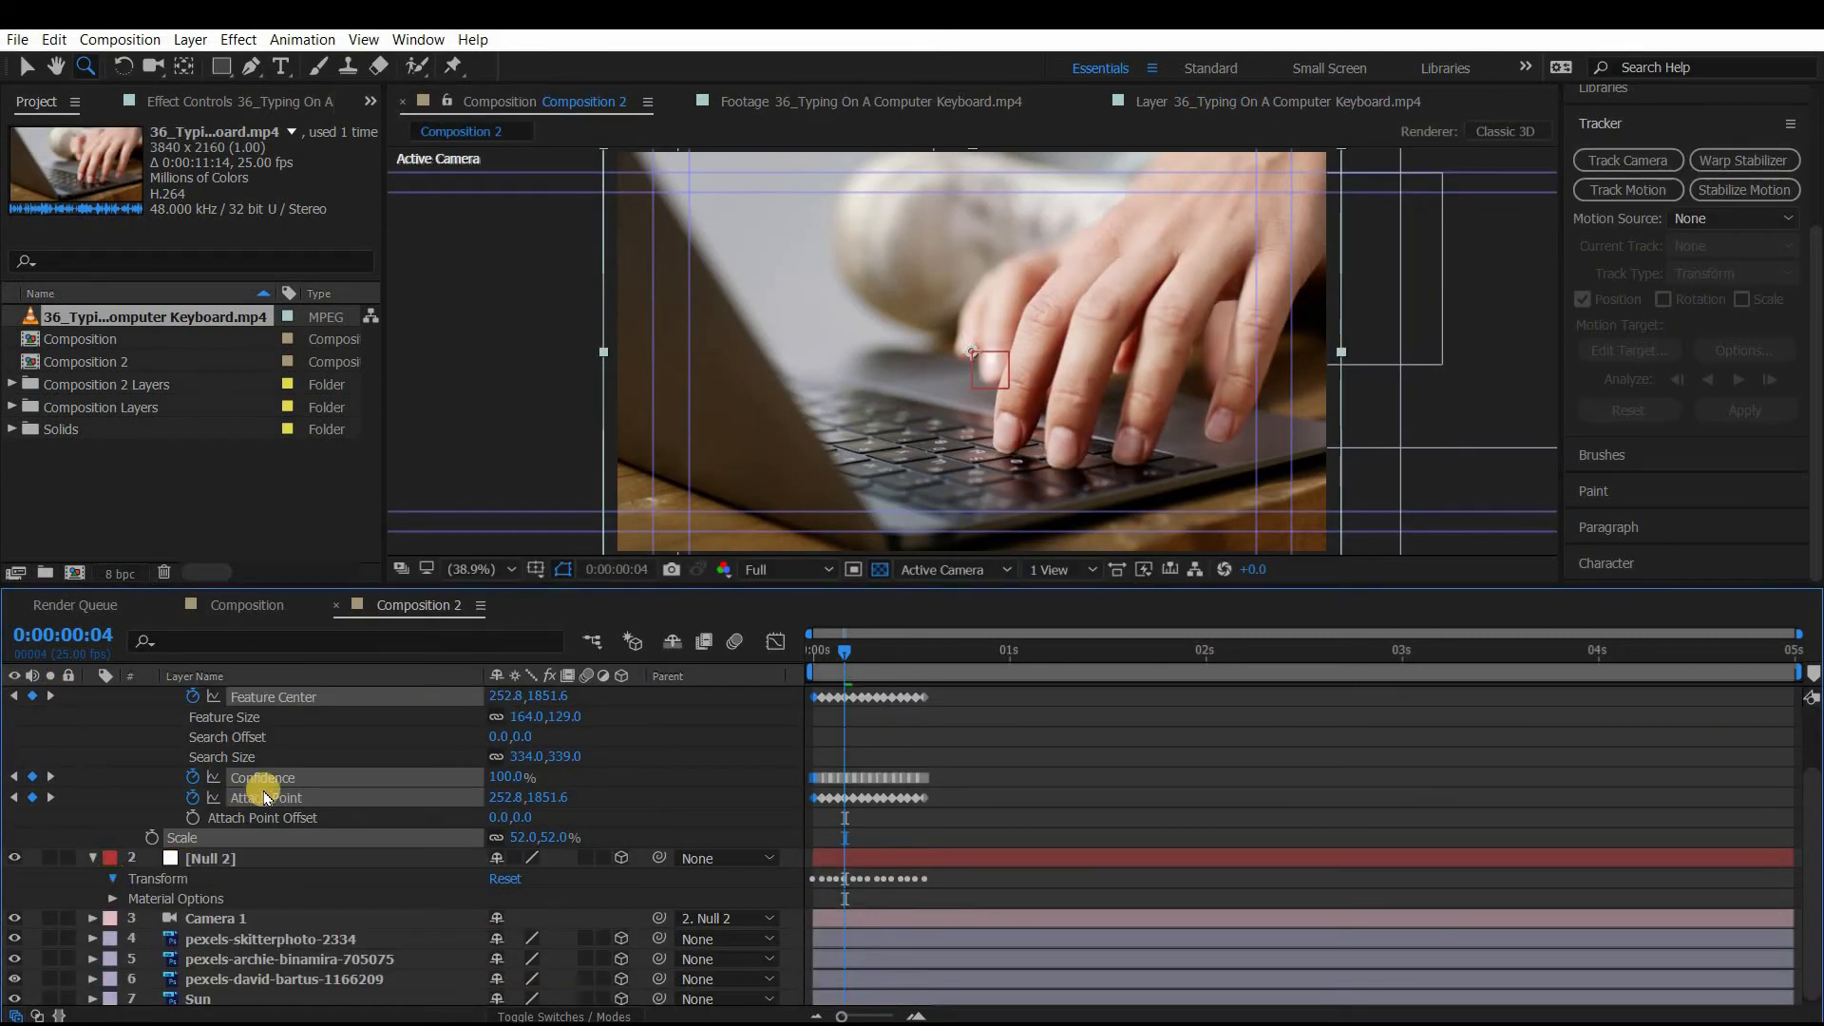
scroll(264, 796, down, 1)
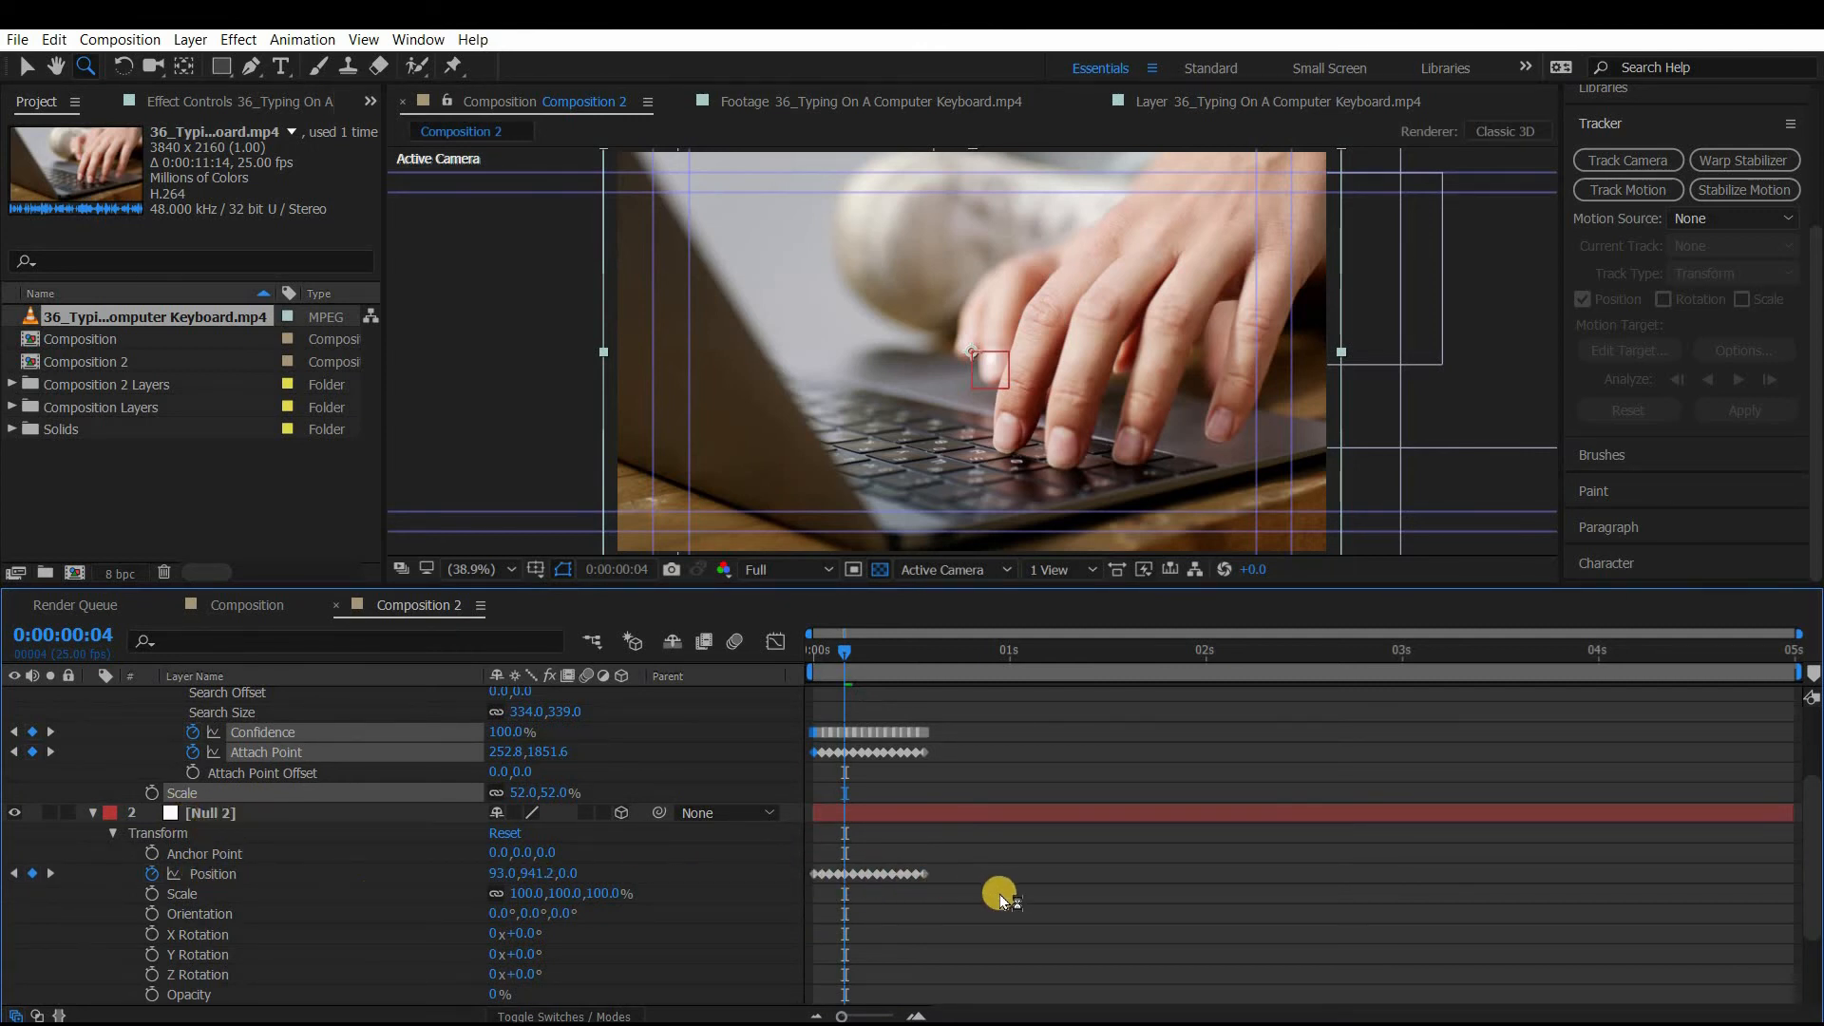
- Delete the keyboard footage layer from Composition 2 and preview the tracked camera motion over the landscape from its first frames
scroll(261, 693, up, 3)
click(264, 699)
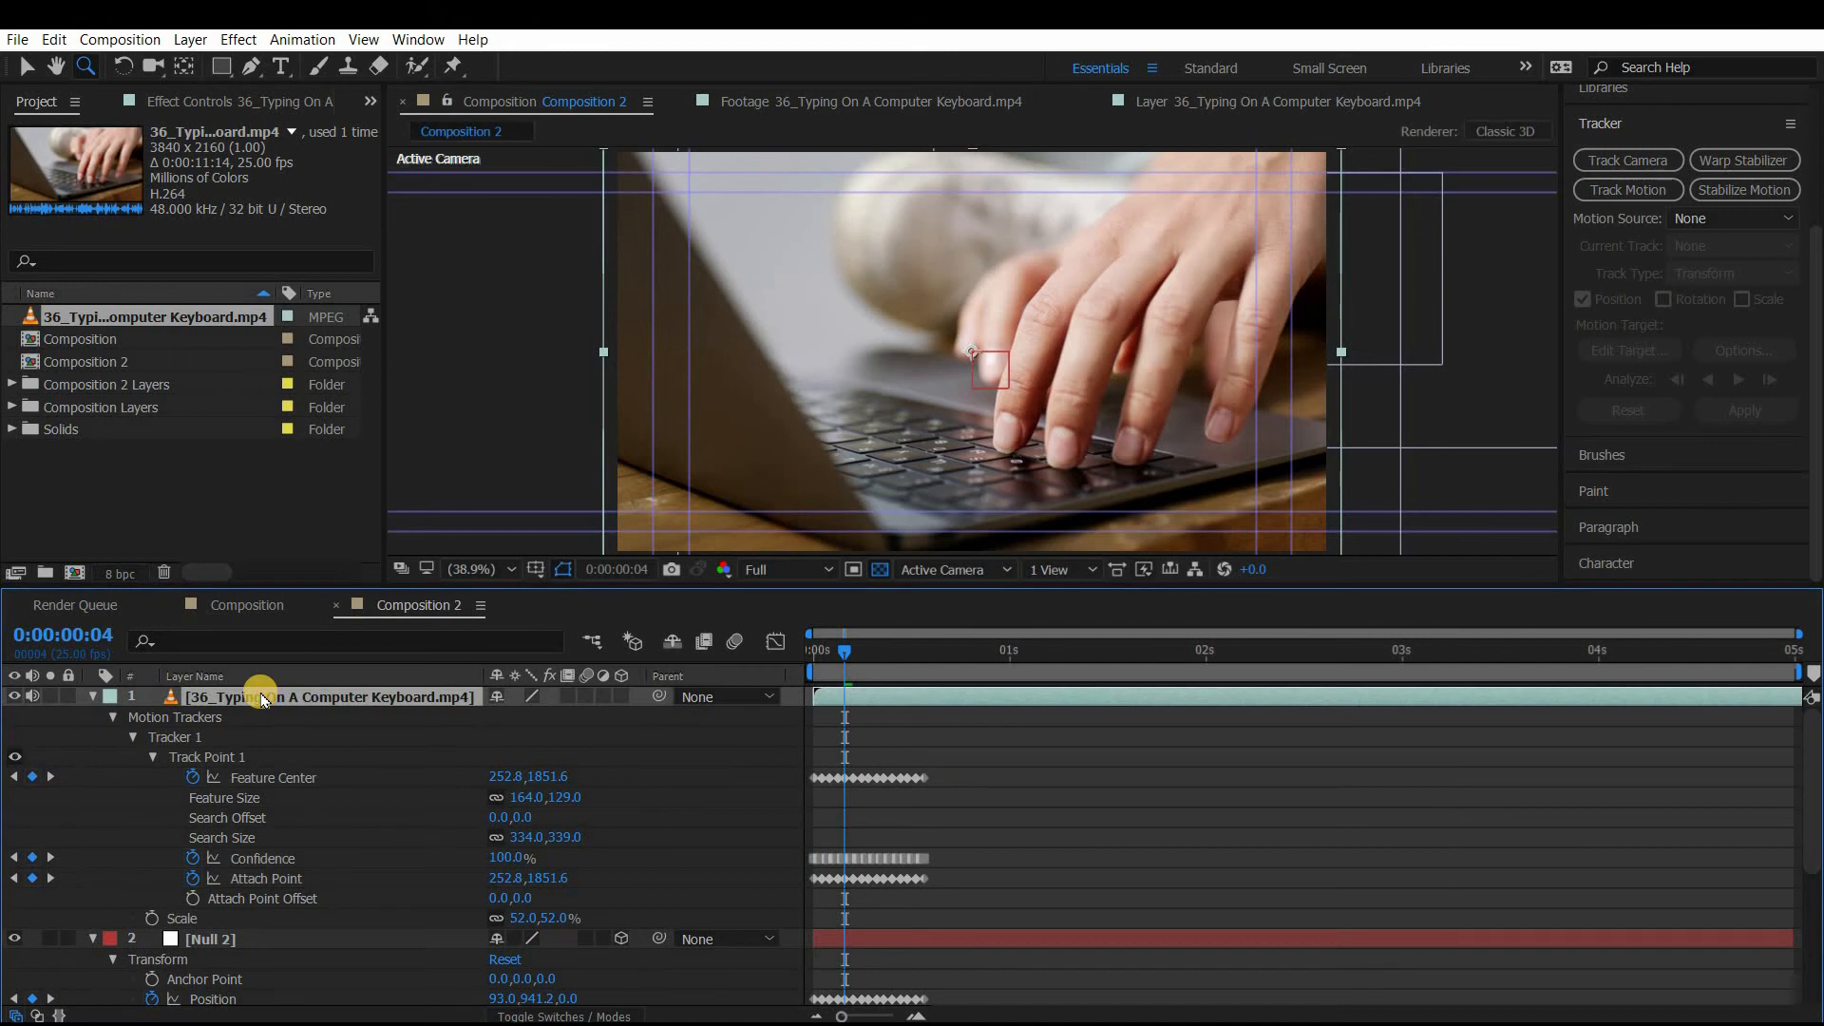
key(Delete)
drag(849, 658, 910, 760)
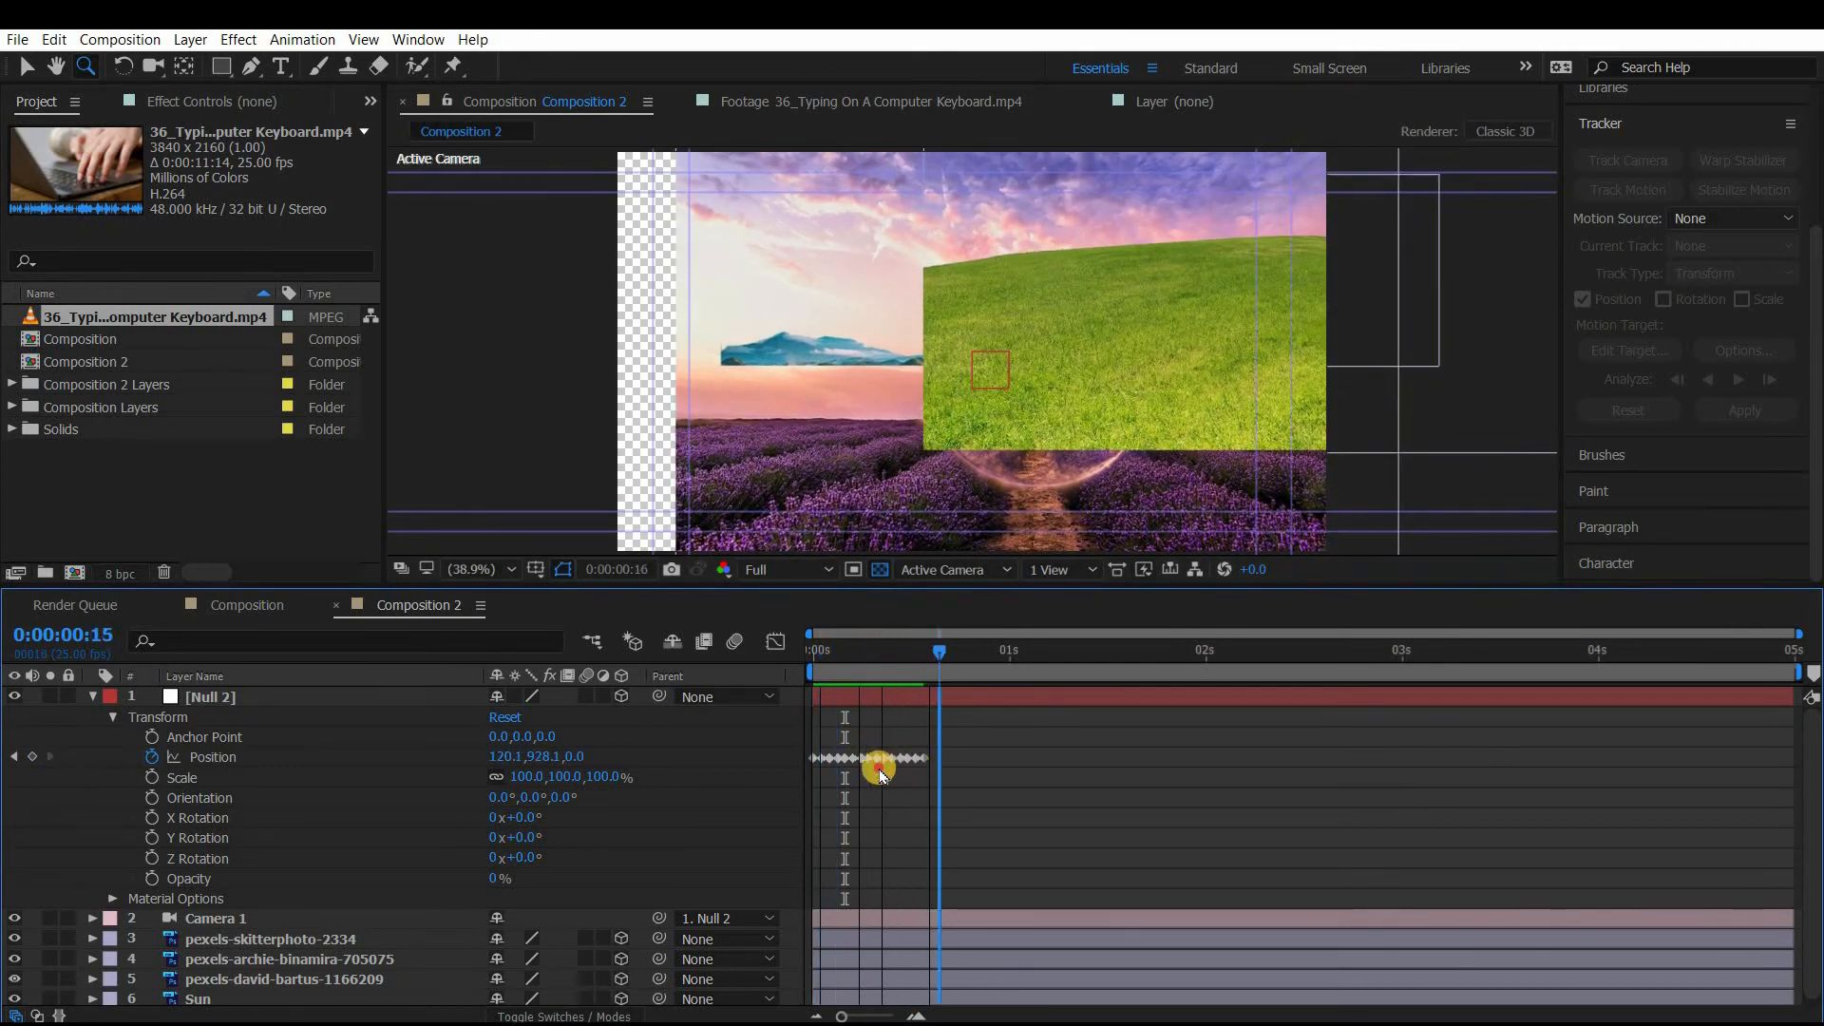
key(Home)
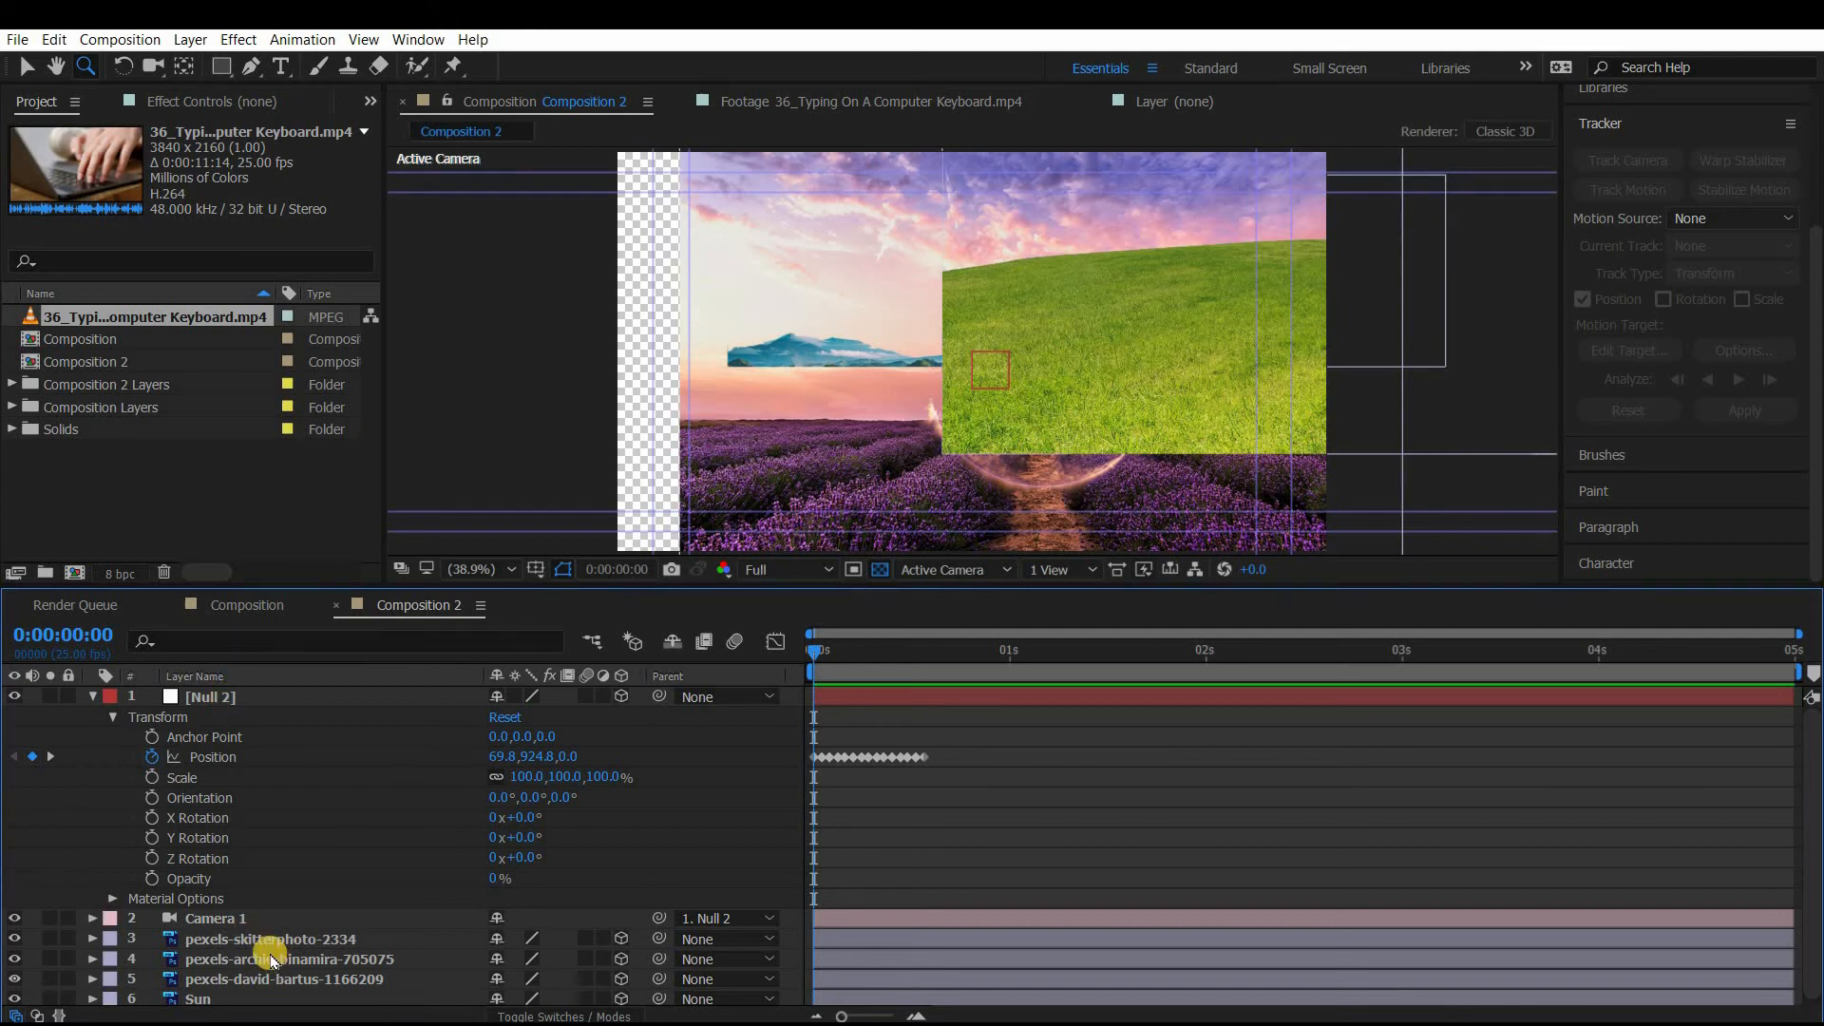
- Set Null 2's Anchor Point to -893, 377, 0 at the first frame so the landscape layers fill the camera view
scroll(270, 960, down, 1)
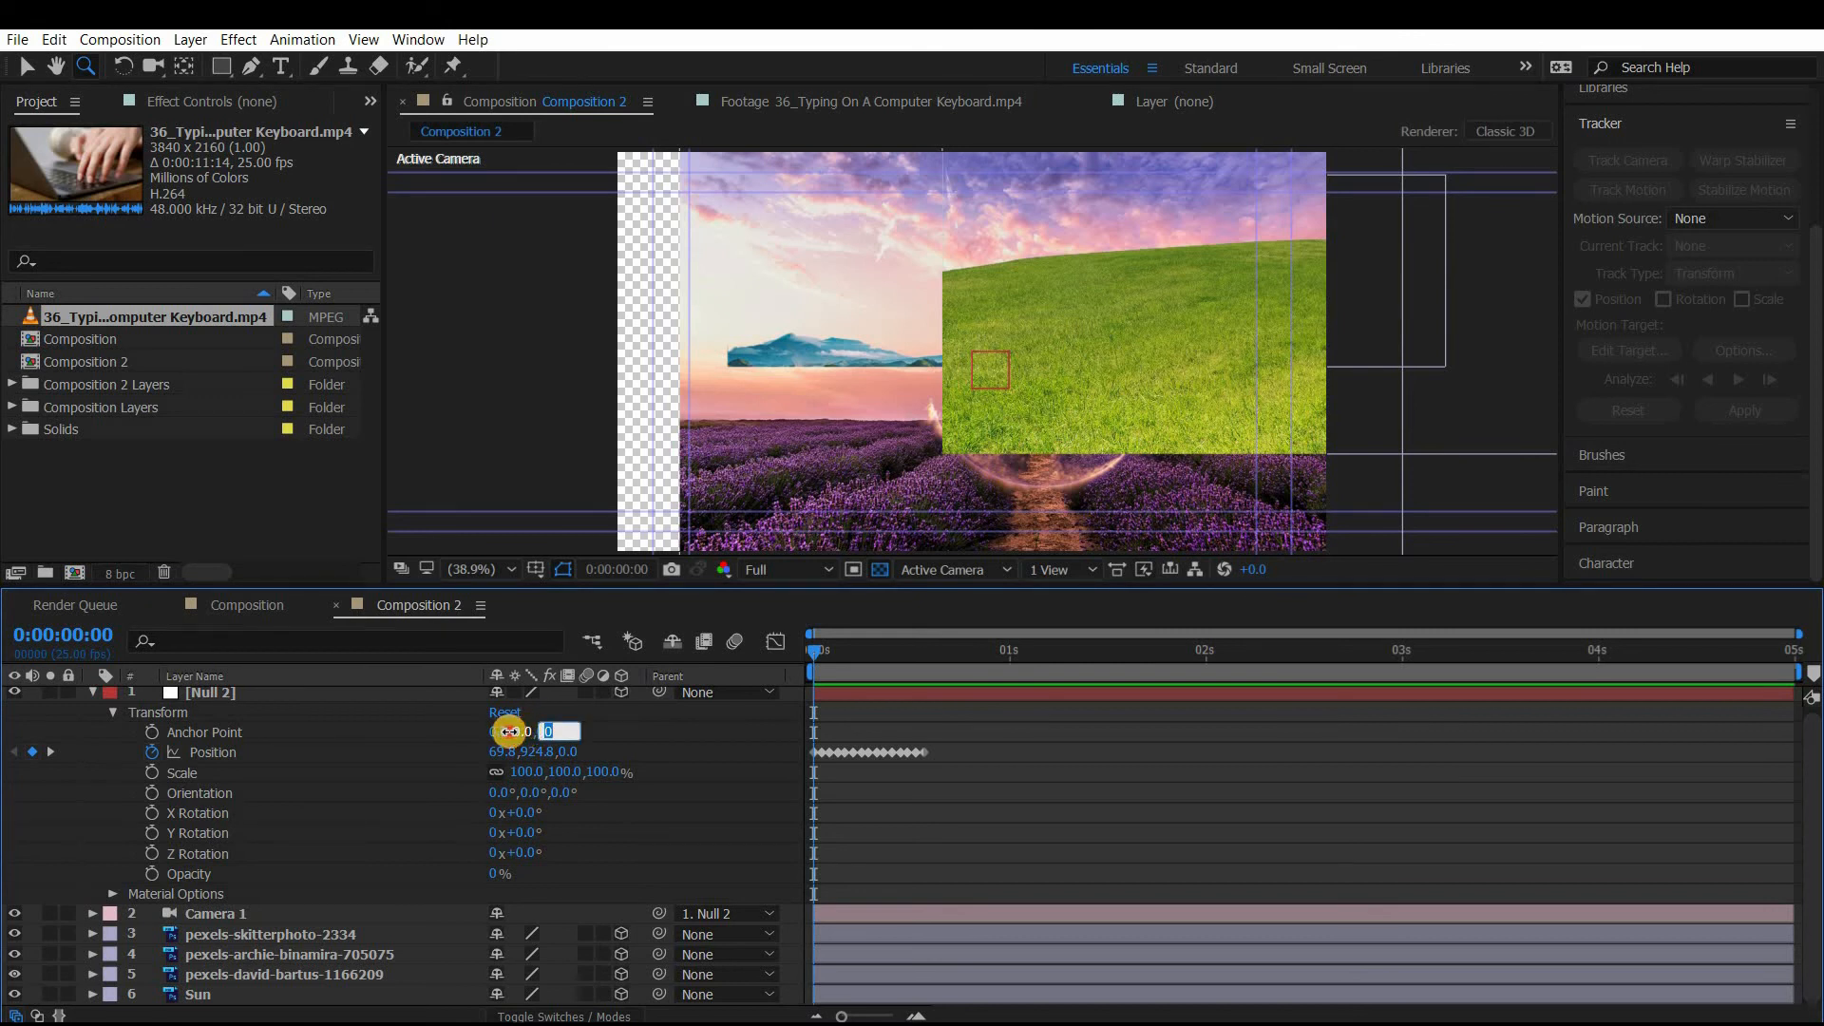
text(259)
key(Return)
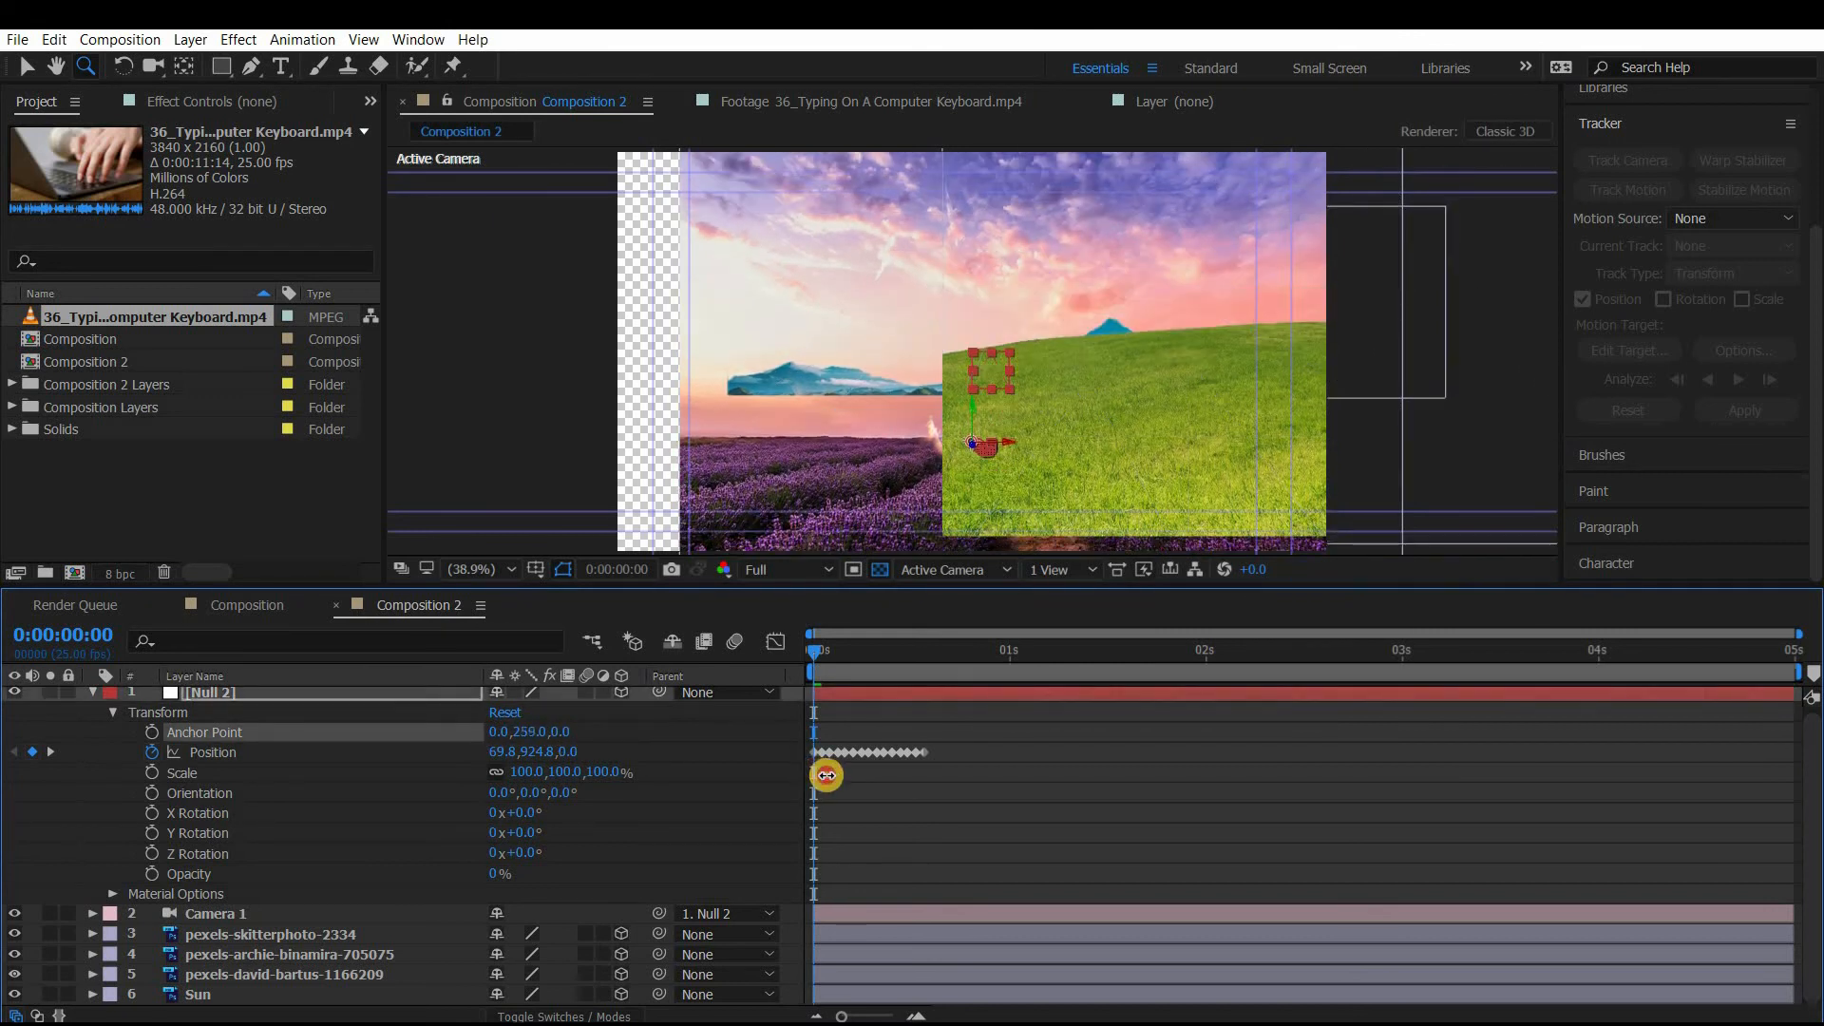
drag(827, 775, 826, 775)
drag(508, 731, 631, 776)
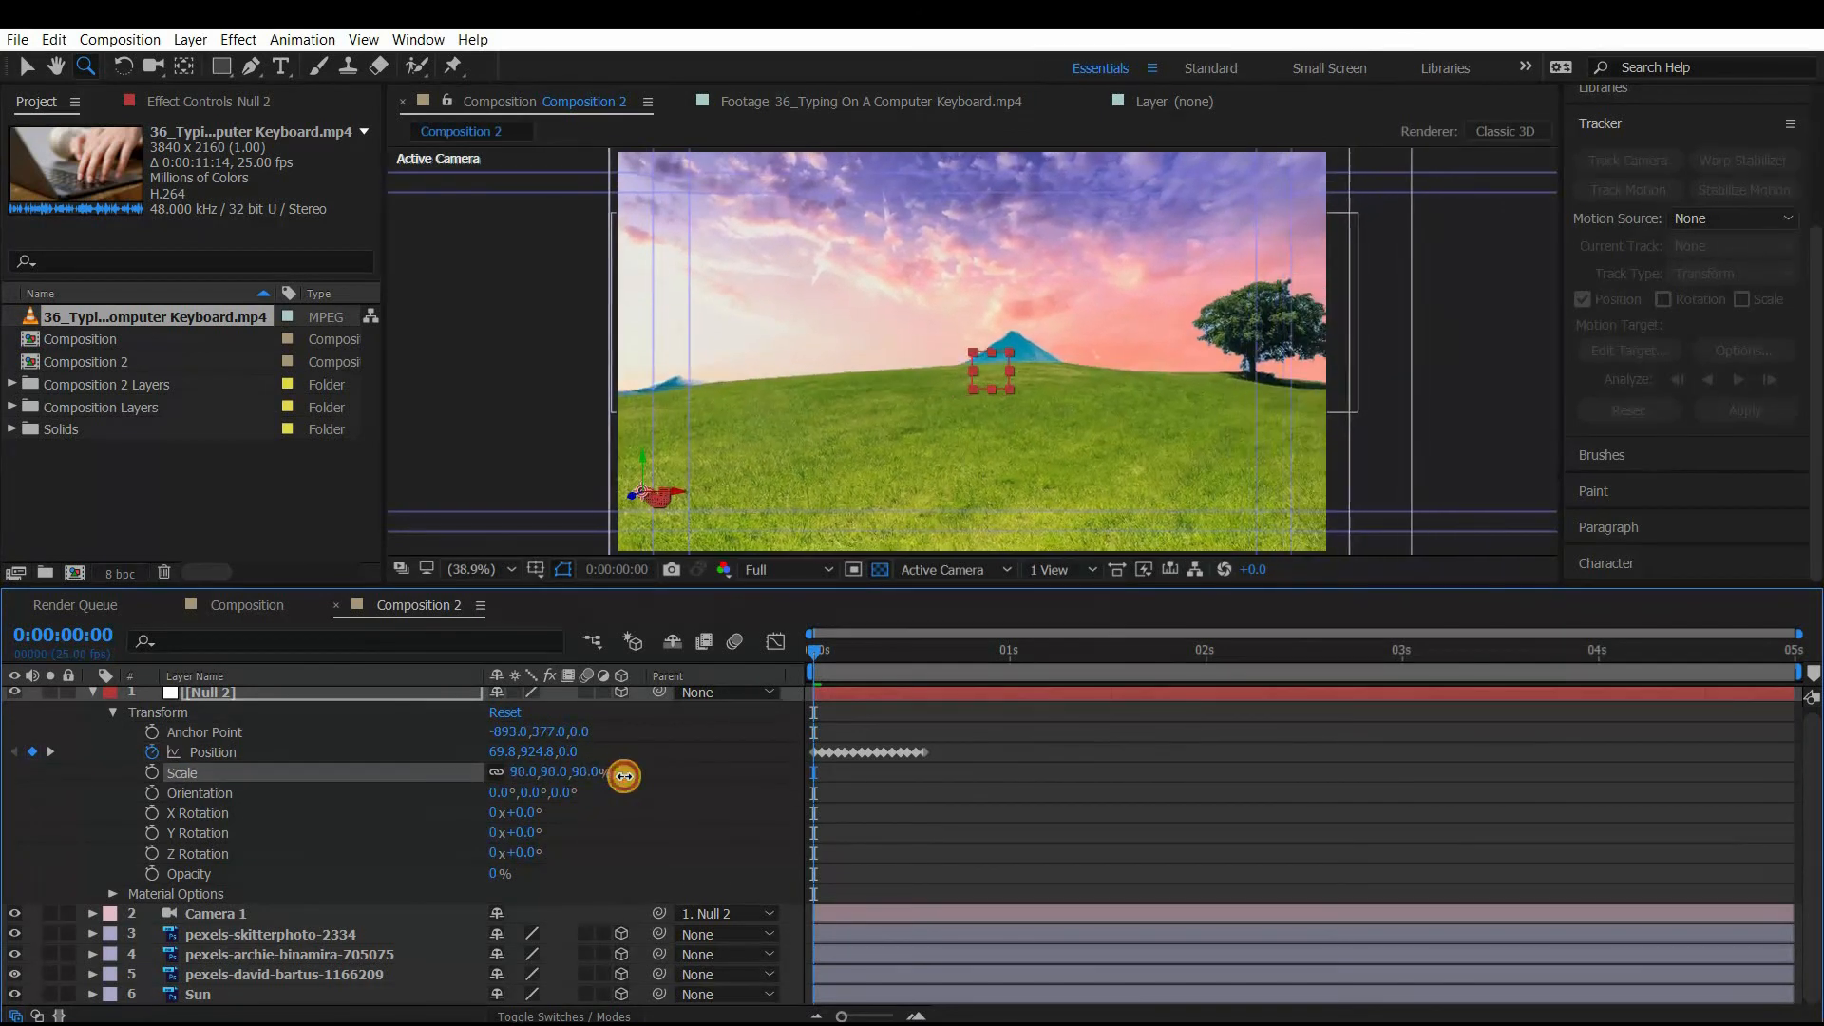
- Set Null 2's Scale to 90% in all dimensions
click(586, 772)
text(90)
key(Return)
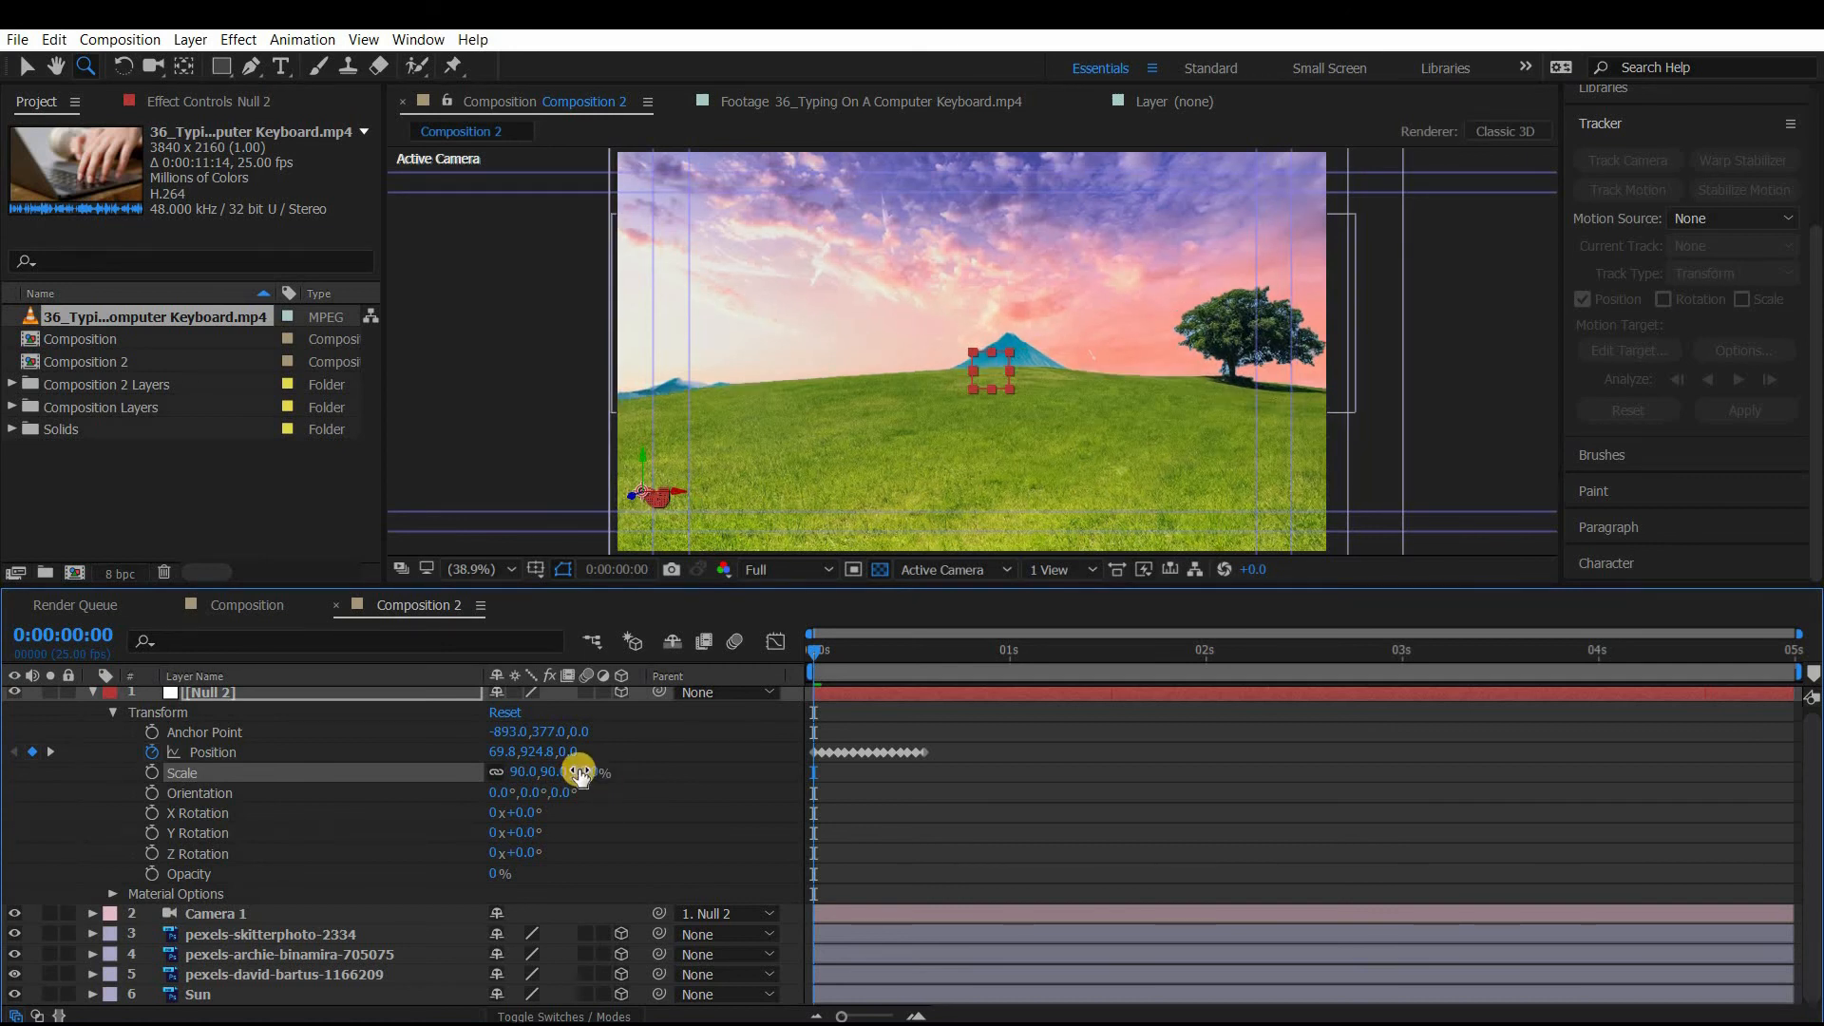
click(581, 772)
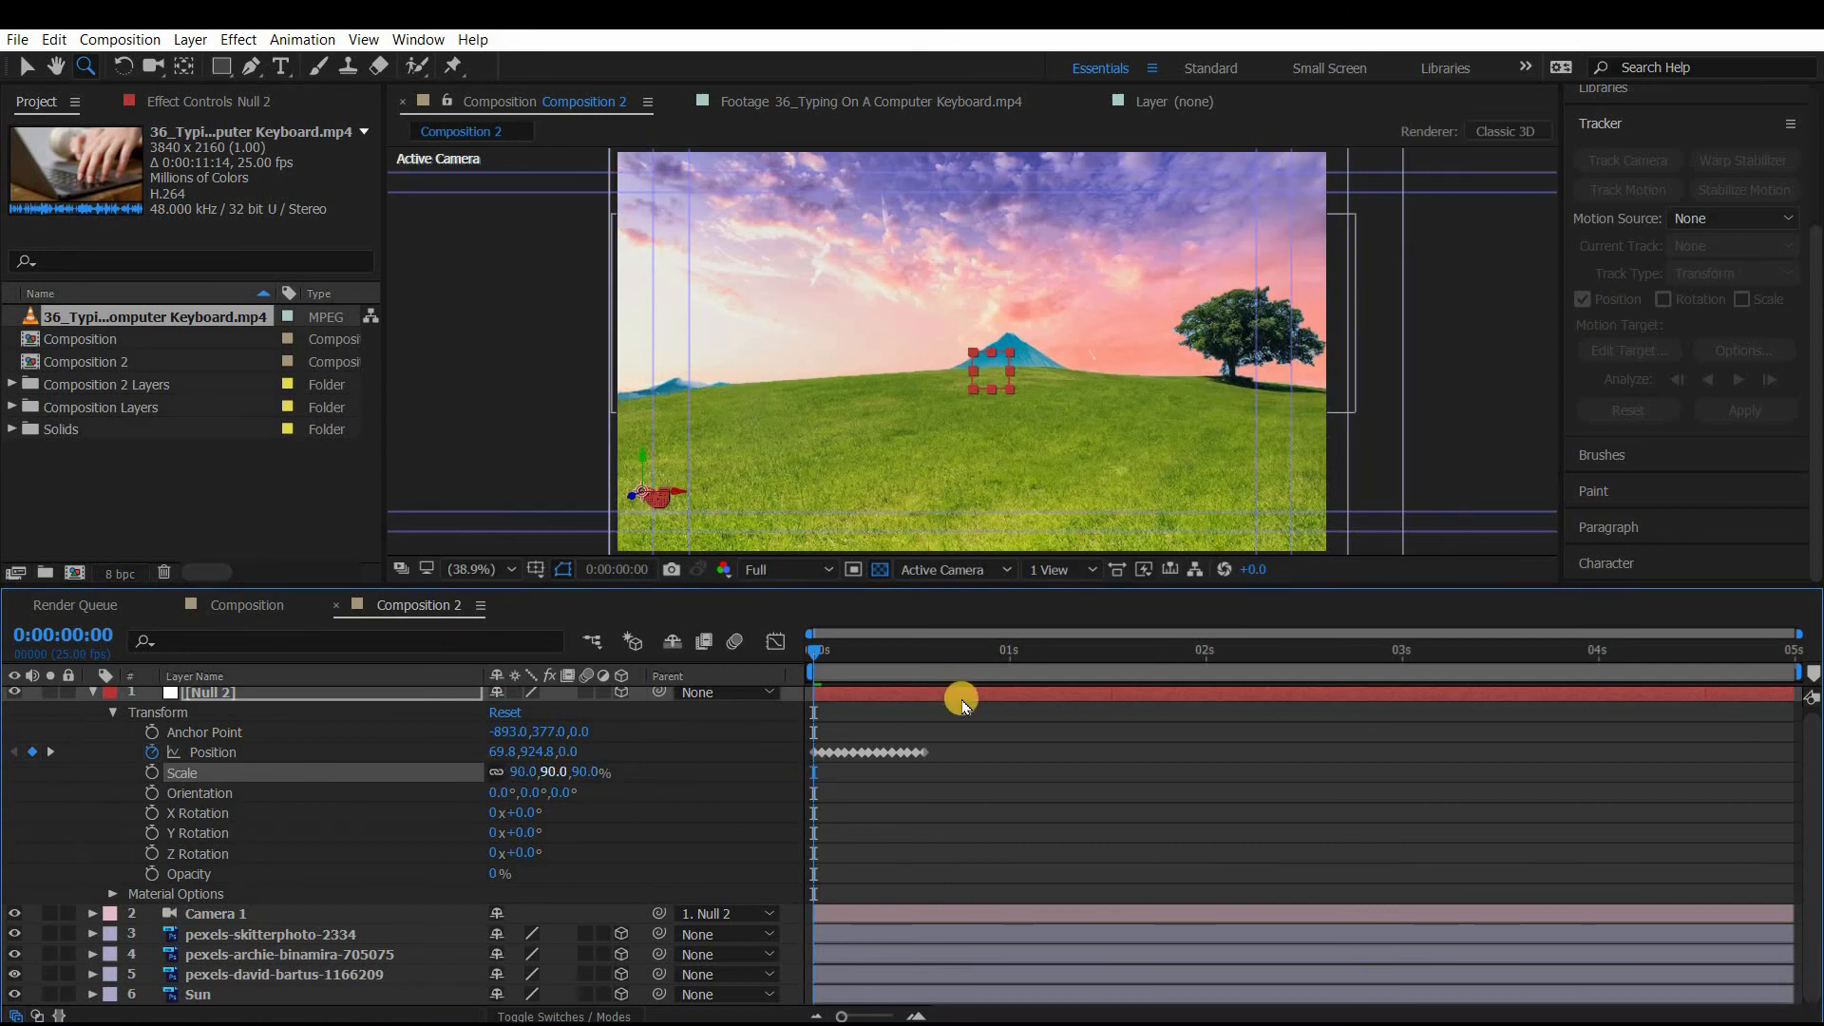
- Scrub through the keyframed first half second and play the composition from the start to check the camera shake and framing
drag(825, 659, 893, 665)
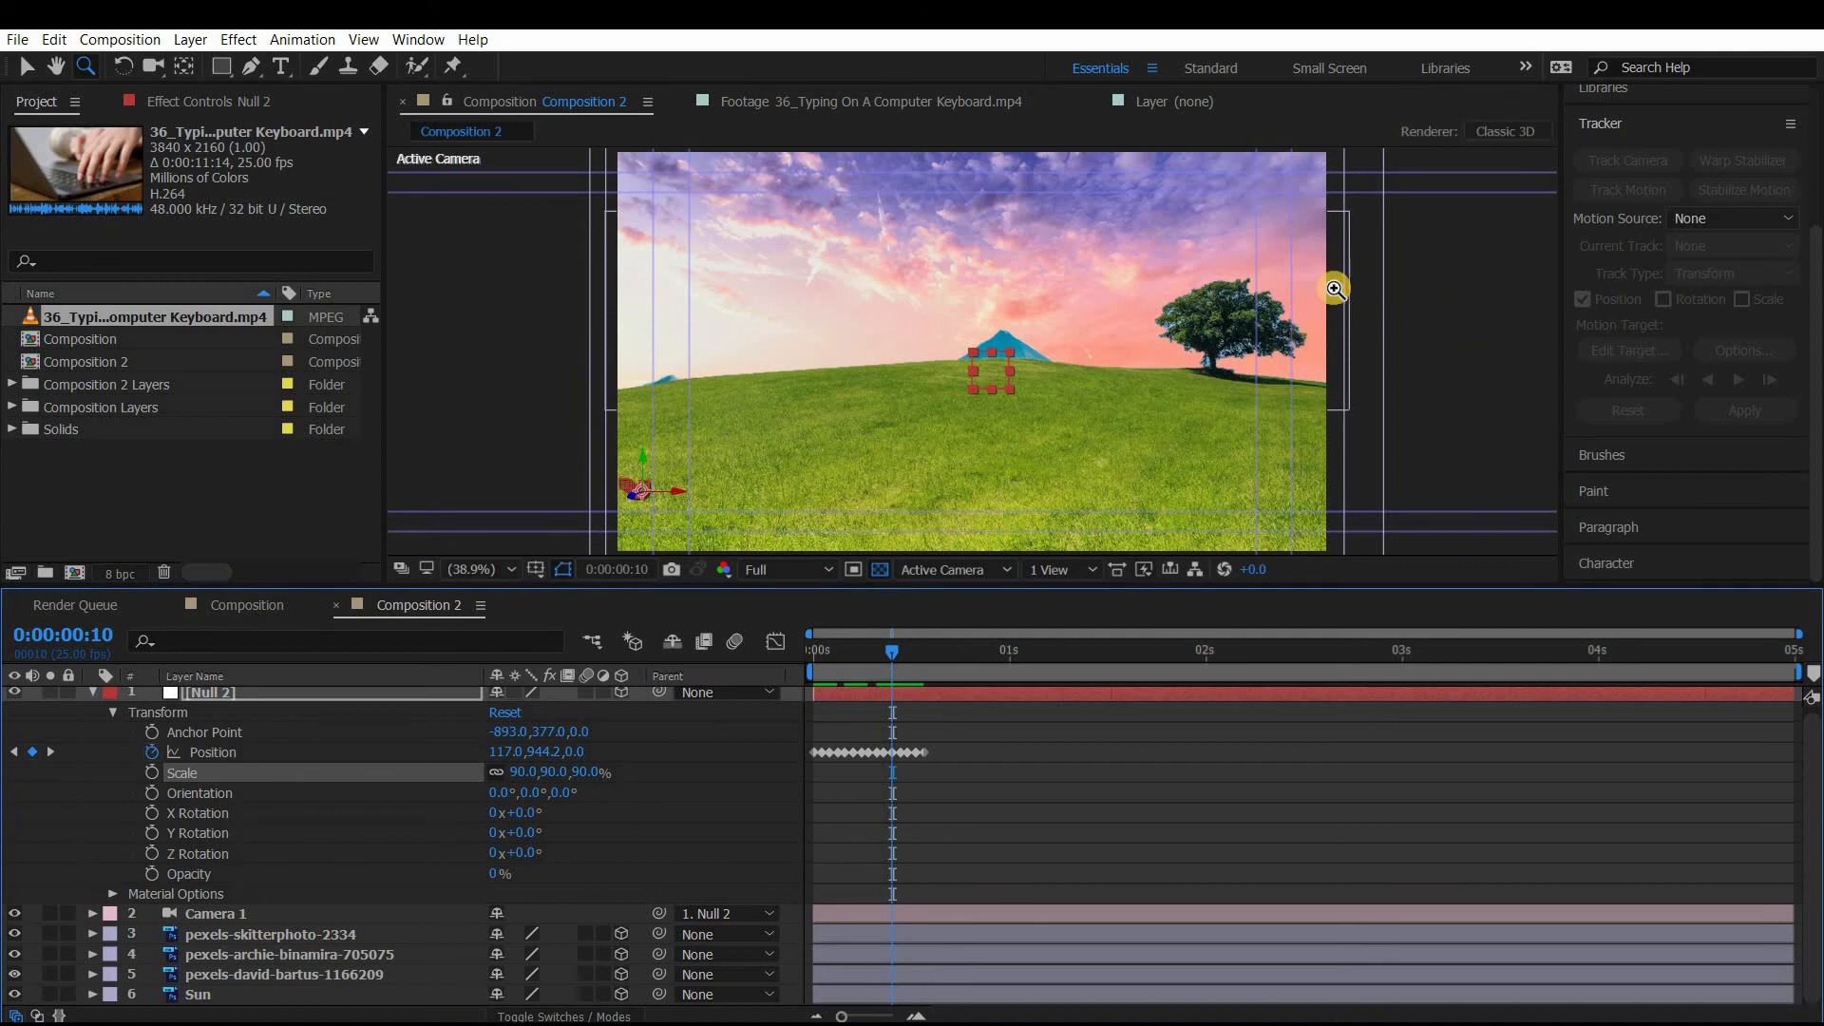
drag(893, 662, 756, 682)
click(1017, 644)
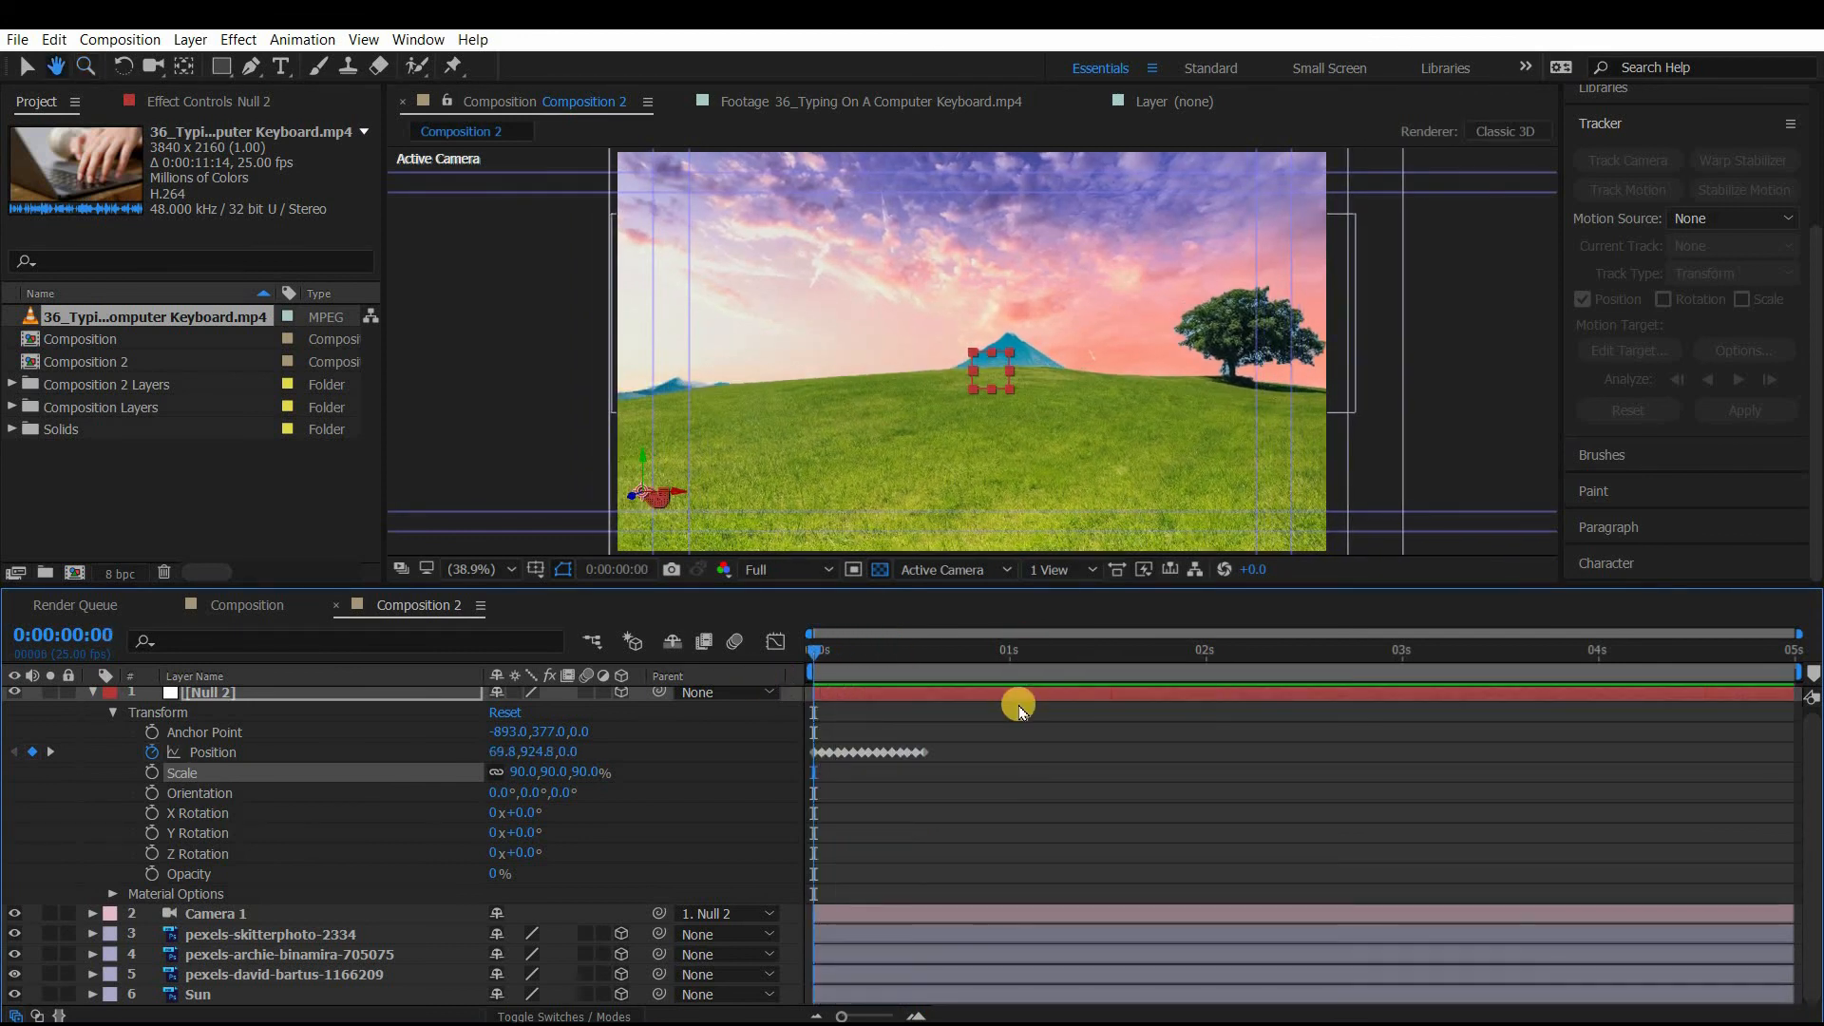
click(903, 655)
click(790, 684)
key(space)
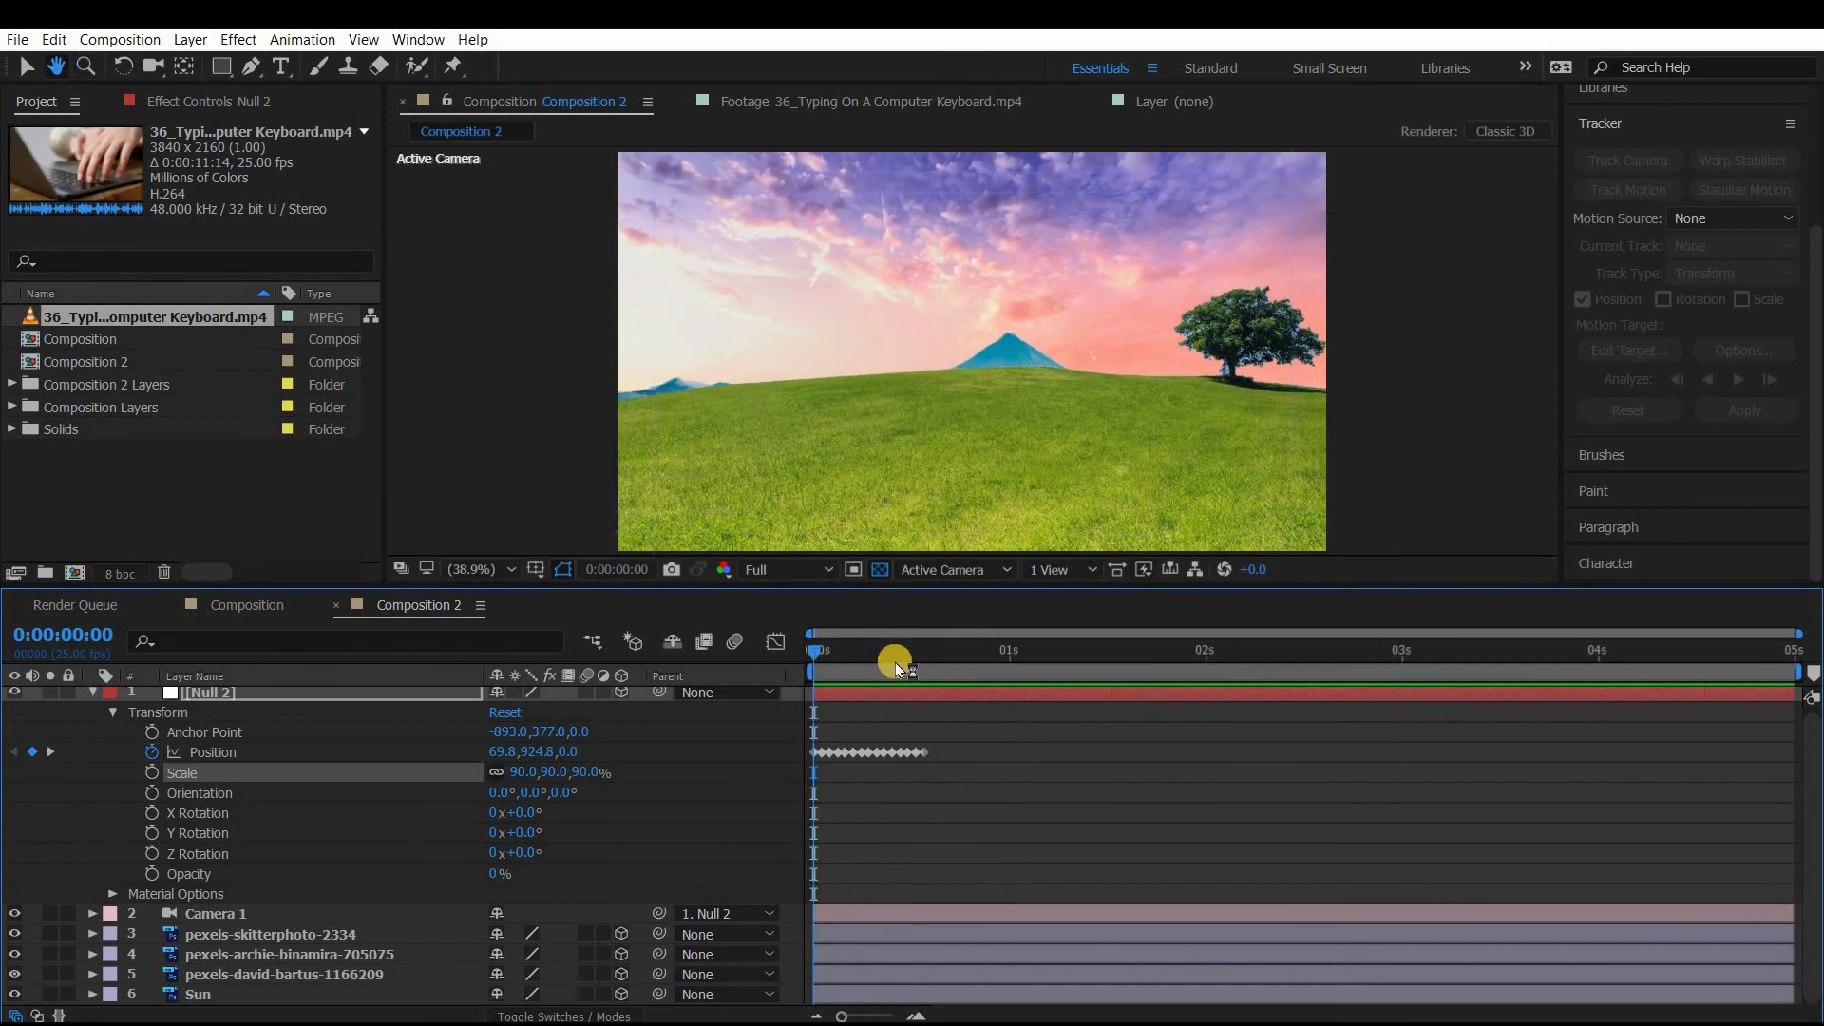
click(852, 654)
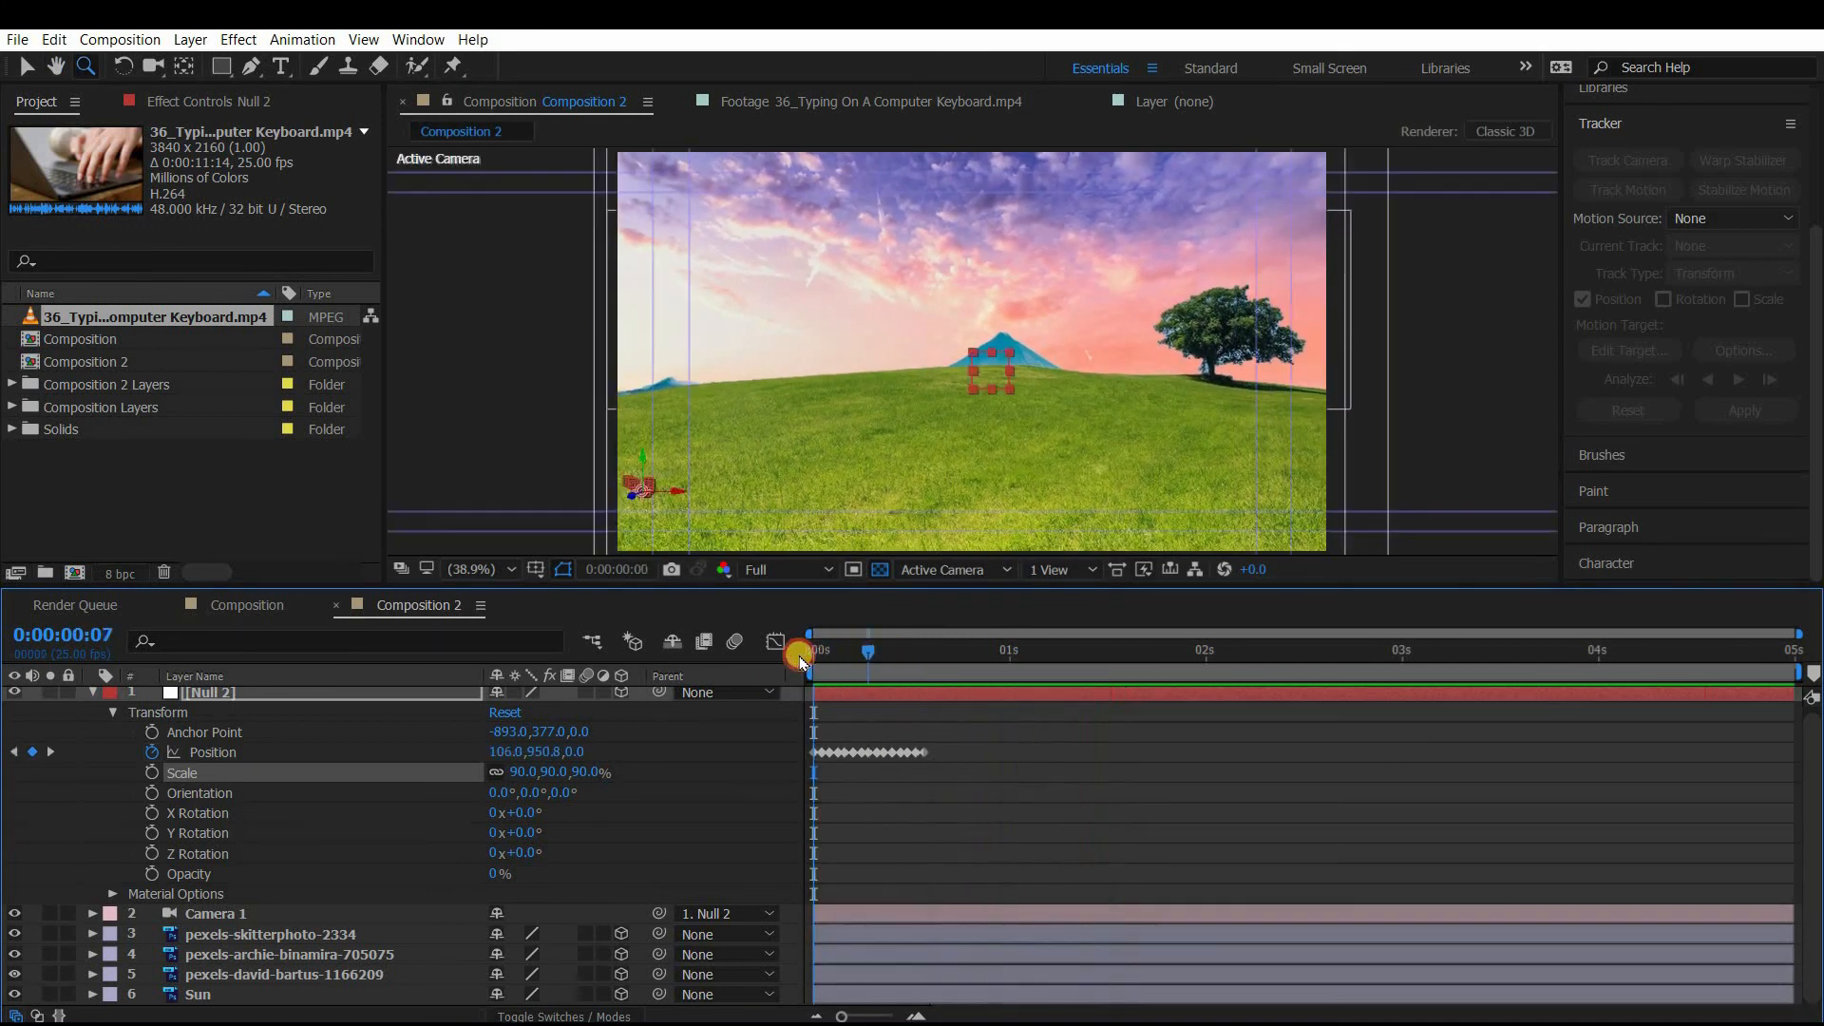
key(space)
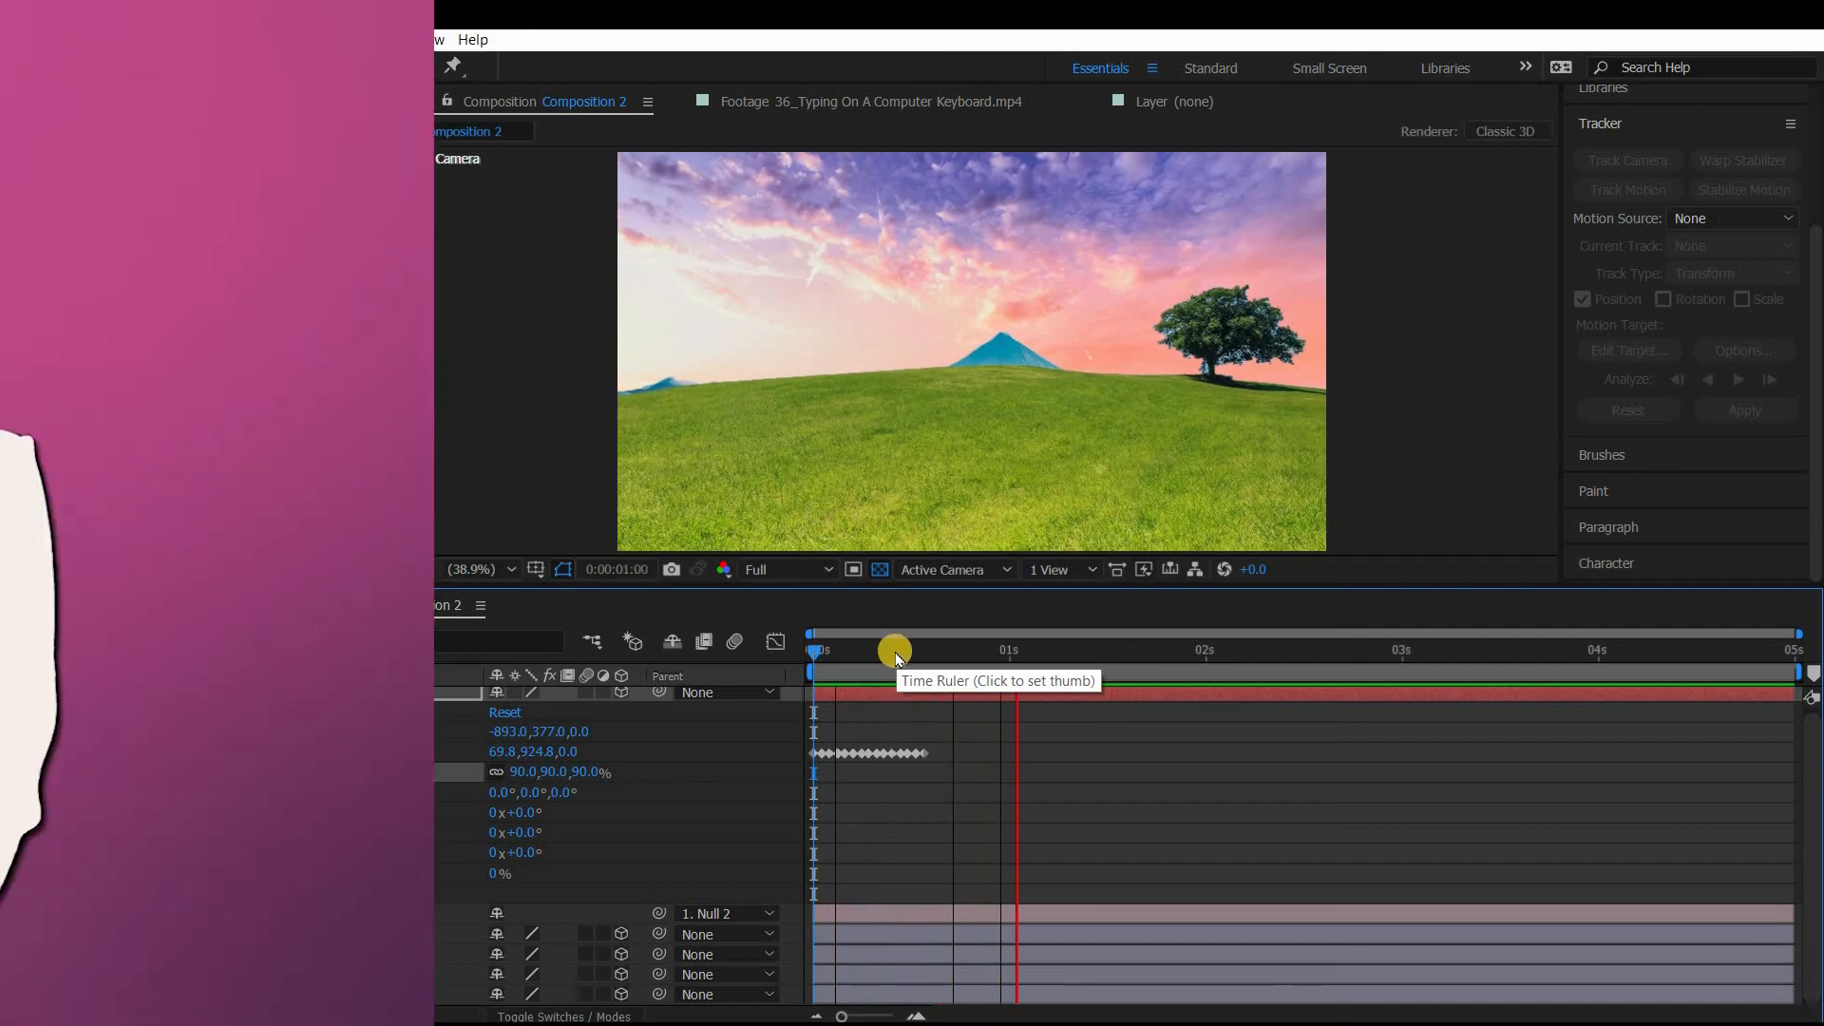